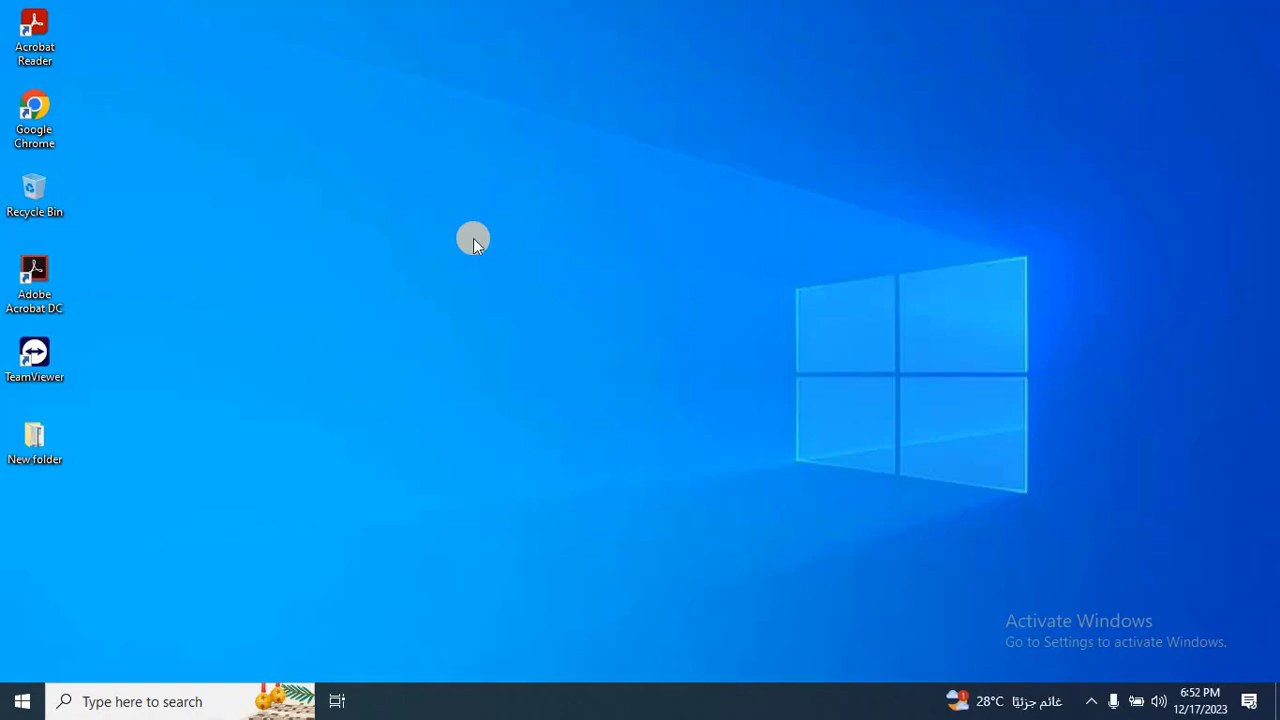
Launch Chrome, search Google for 'haj committee of india' and open hajcommittee.gov.in.
{"action": "double_click", "coordinate": [34, 118]}
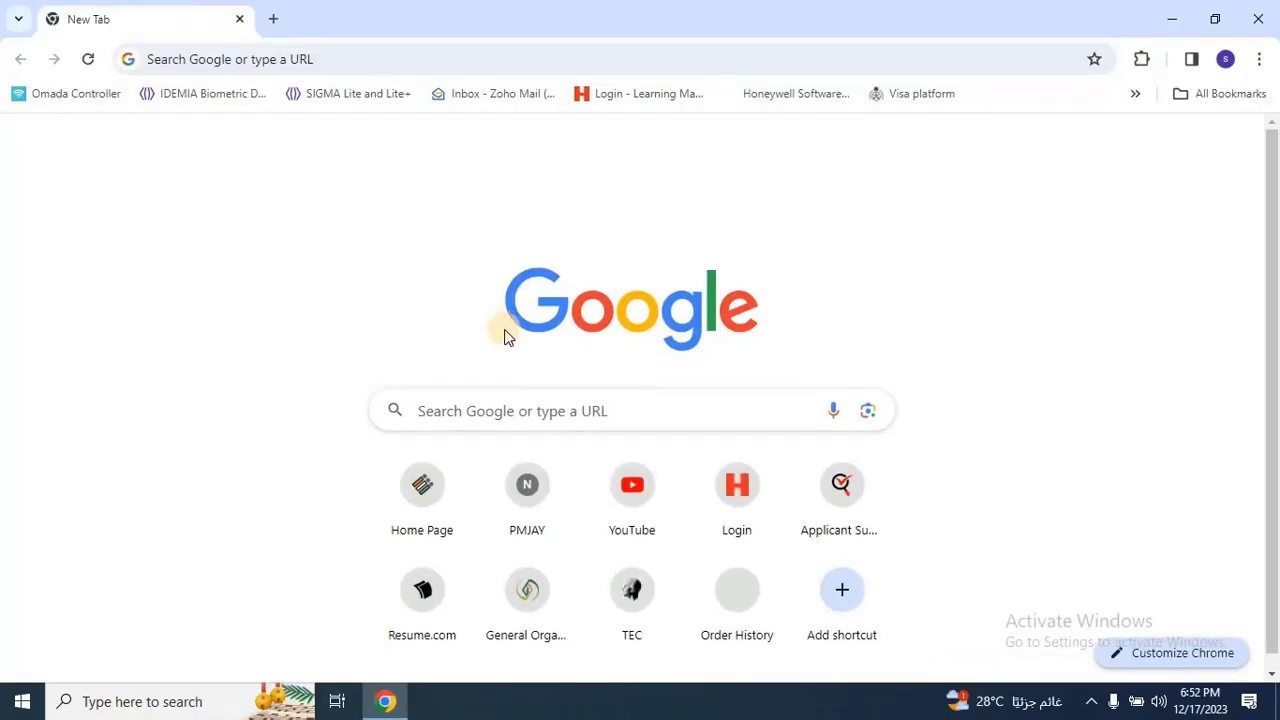
{"action": "left_click", "coordinate": [517, 394]}
{"action": "type", "text": "hajj co"}
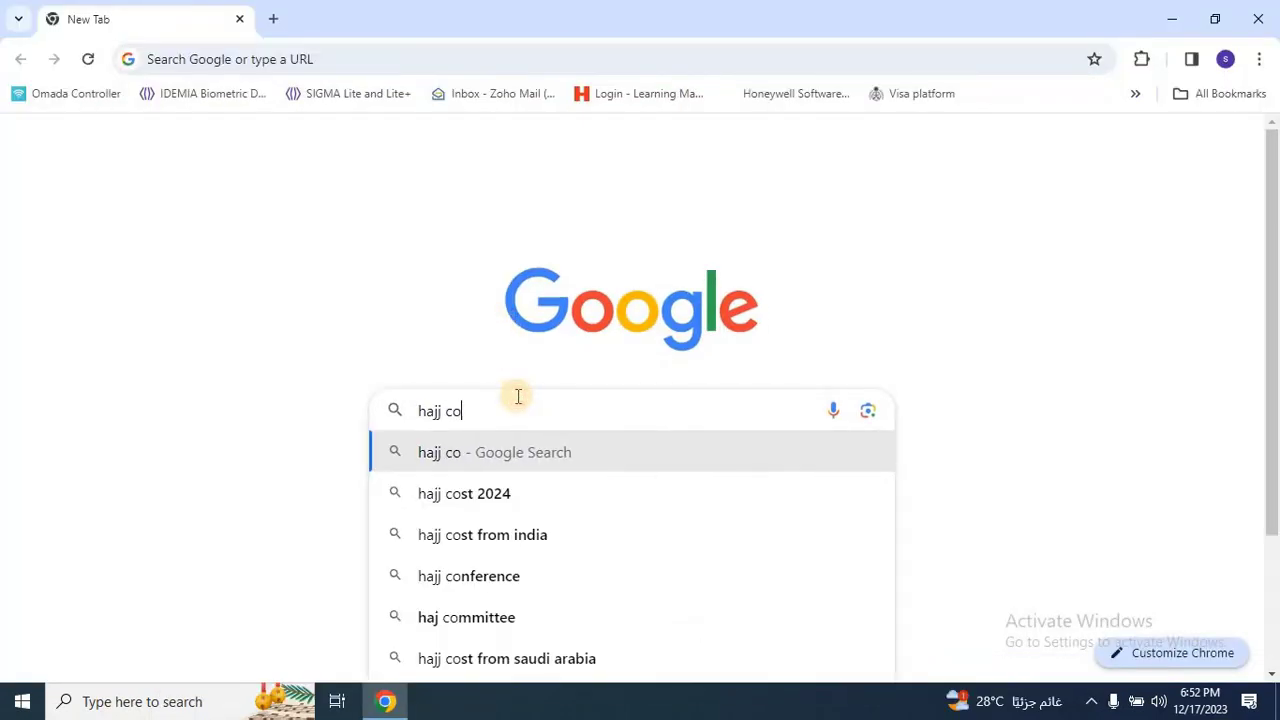
{"action": "type", "text": "m"}
{"action": "key", "text": "Down"}
{"action": "key", "text": "Down"}
{"action": "key", "text": "Return"}
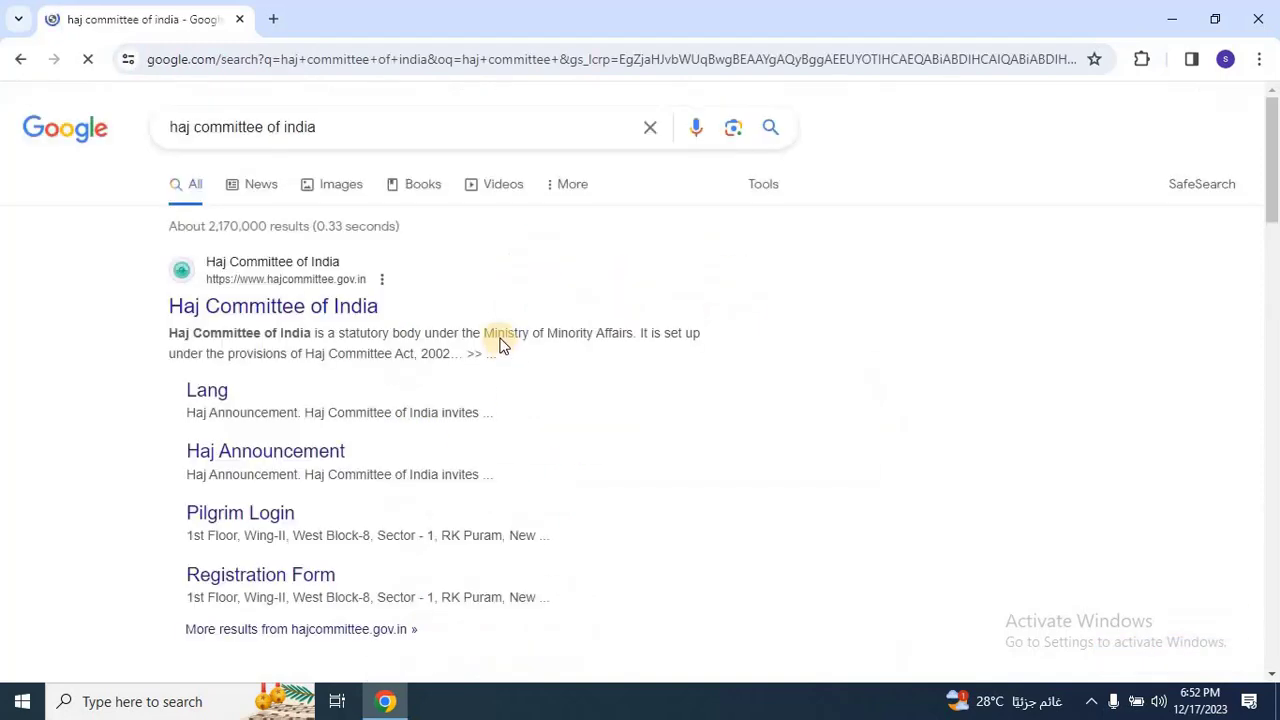
{"action": "left_click", "coordinate": [350, 317]}
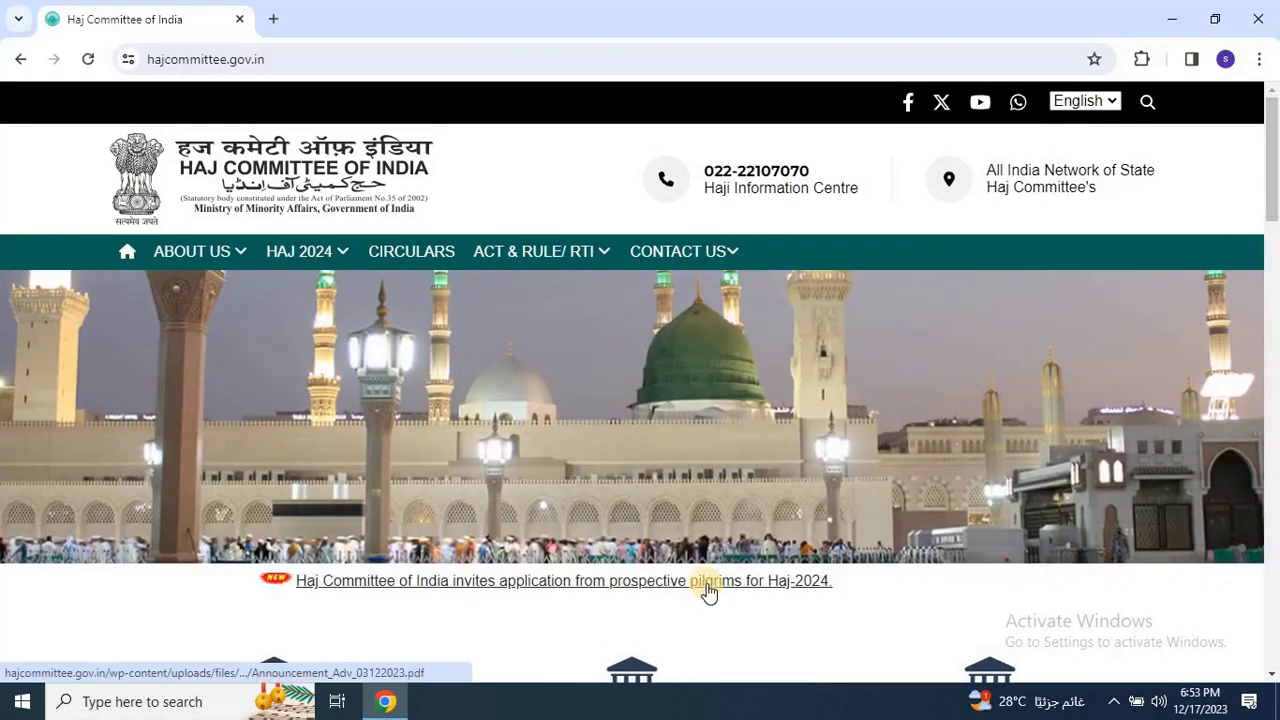
Go through HAJ 2024 > Pilgrim Login and follow the Register link to the Registration Form.
{"action": "mouse_move", "coordinate": [337, 257]}
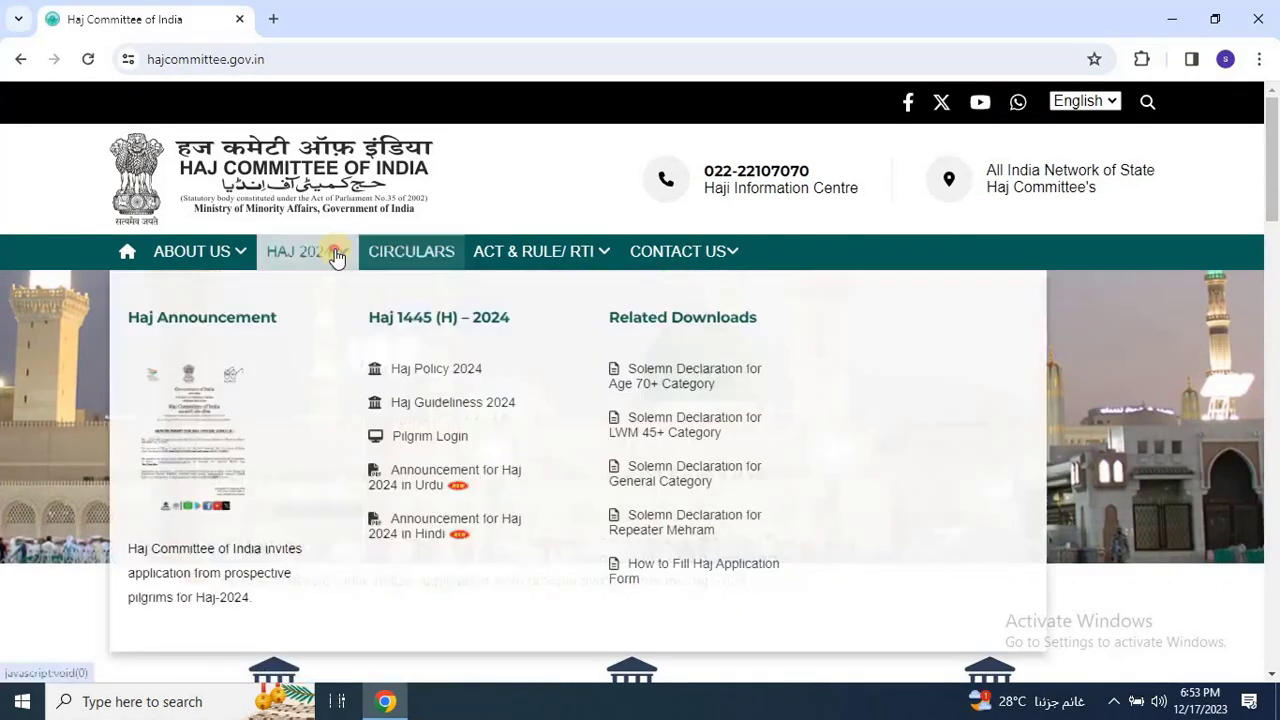
{"action": "left_click", "coordinate": [437, 438]}
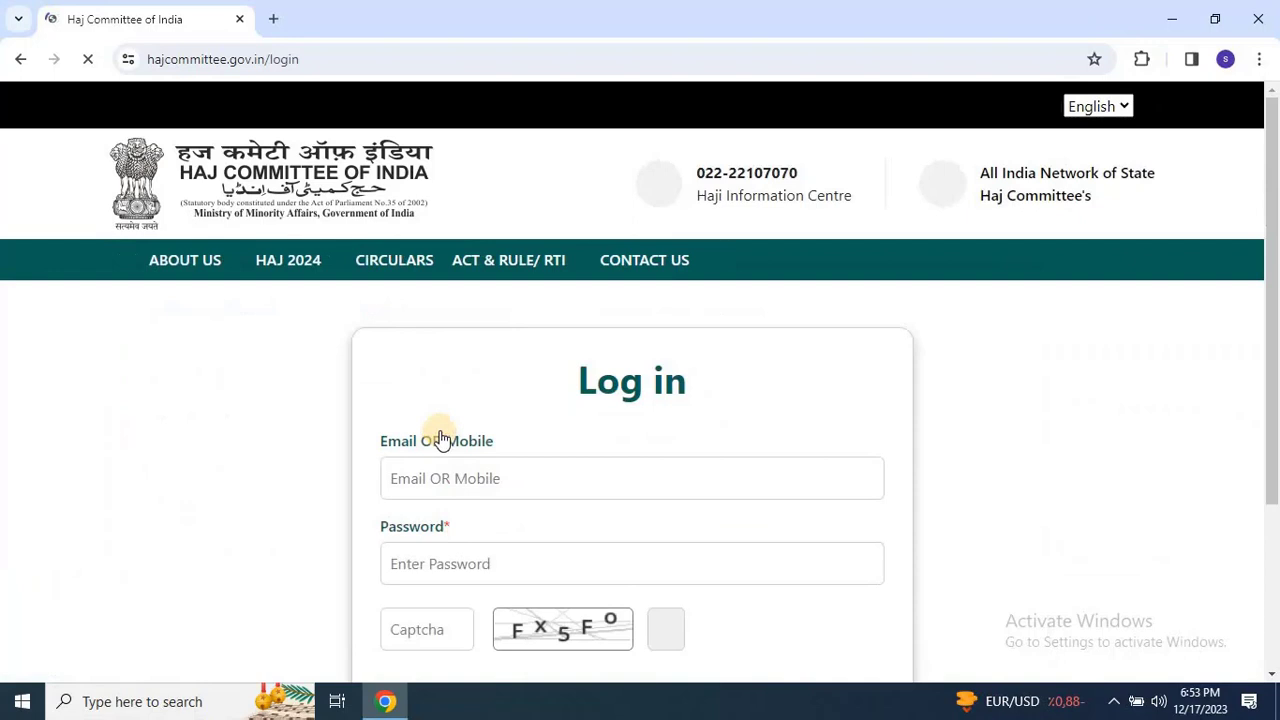
{"action": "left_click_drag", "start_coordinate": [1271, 191], "coordinate": [1272, 303]}
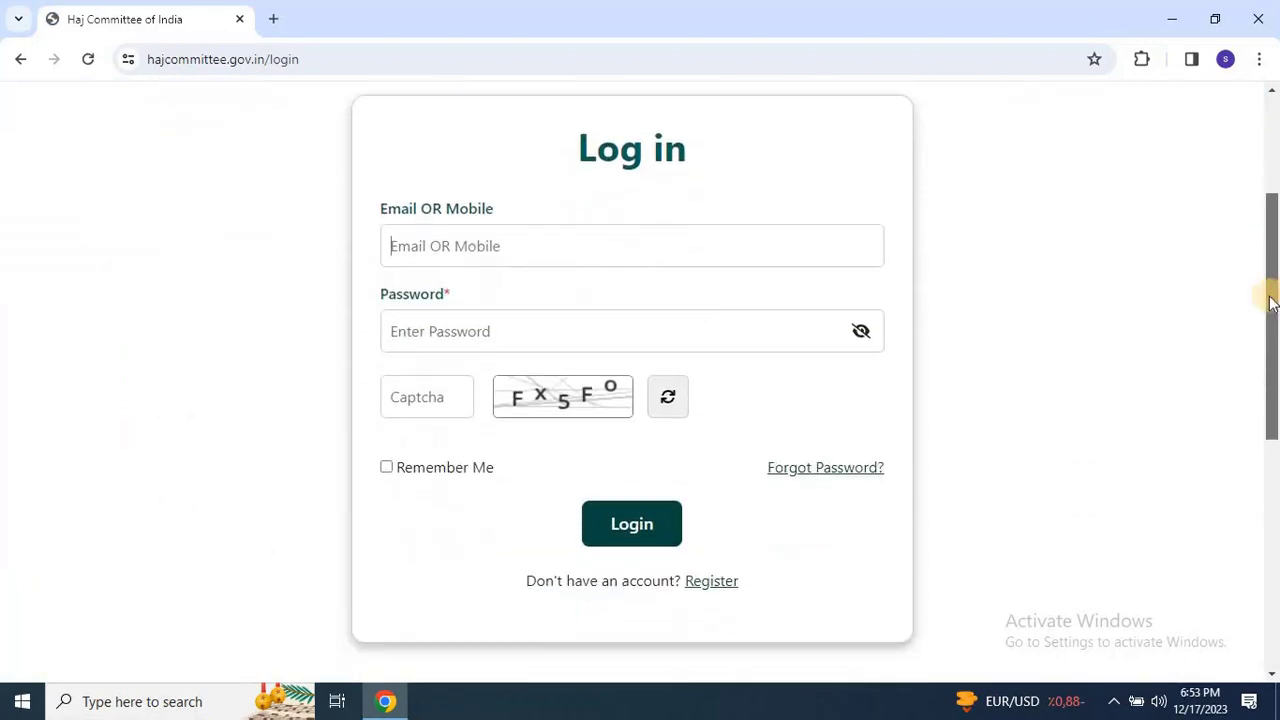
{"action": "left_click", "coordinate": [705, 585]}
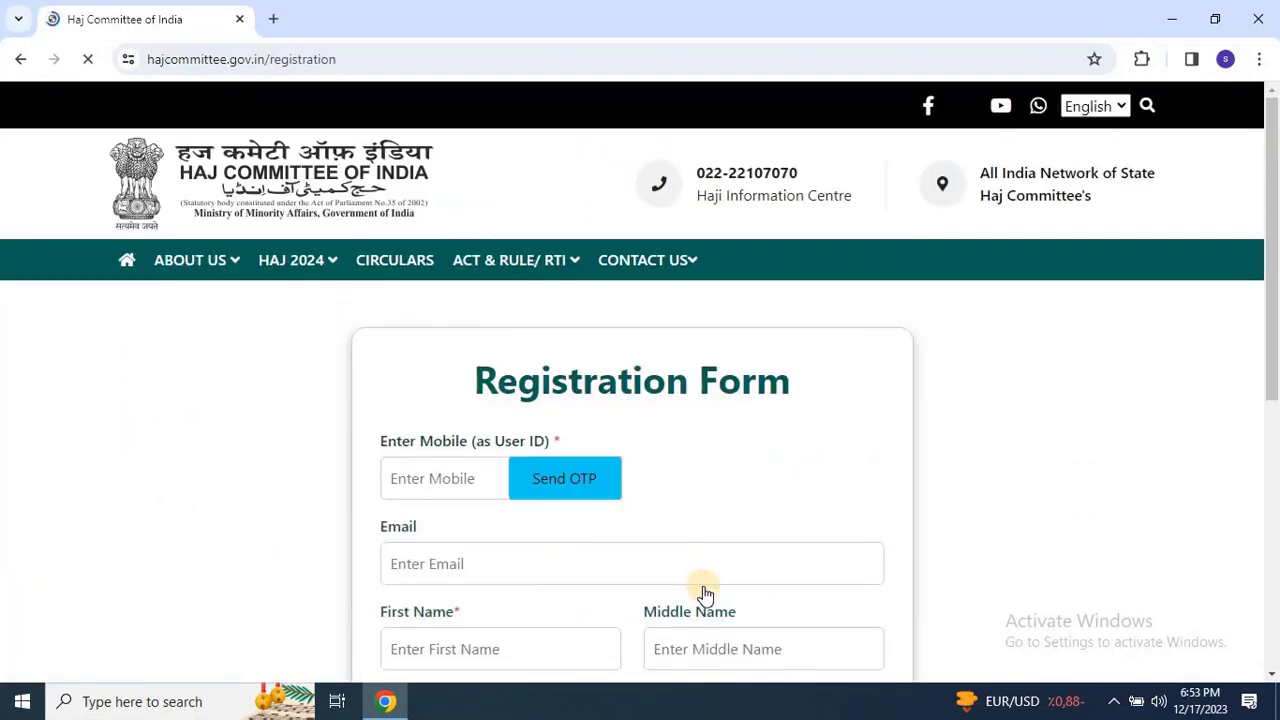
Enter the mobile number and request a one-time code for it.
{"action": "left_click", "coordinate": [437, 475]}
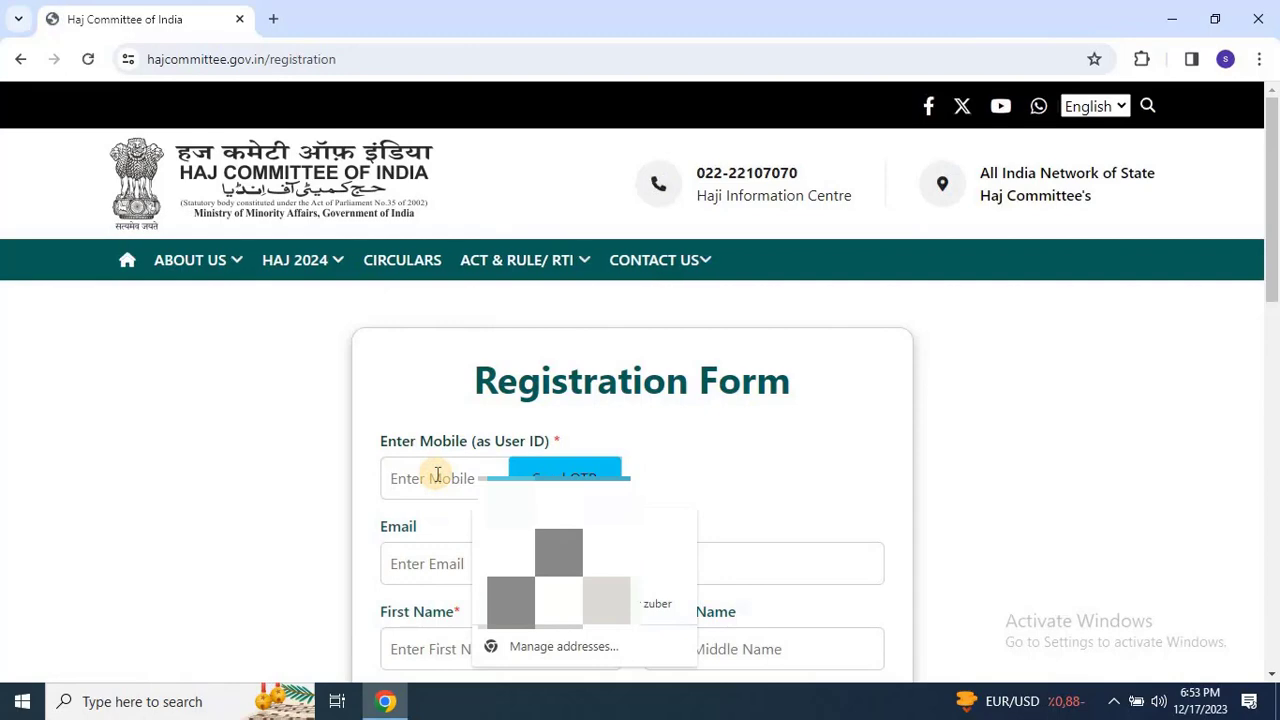
{"action": "type", "text": "98"}
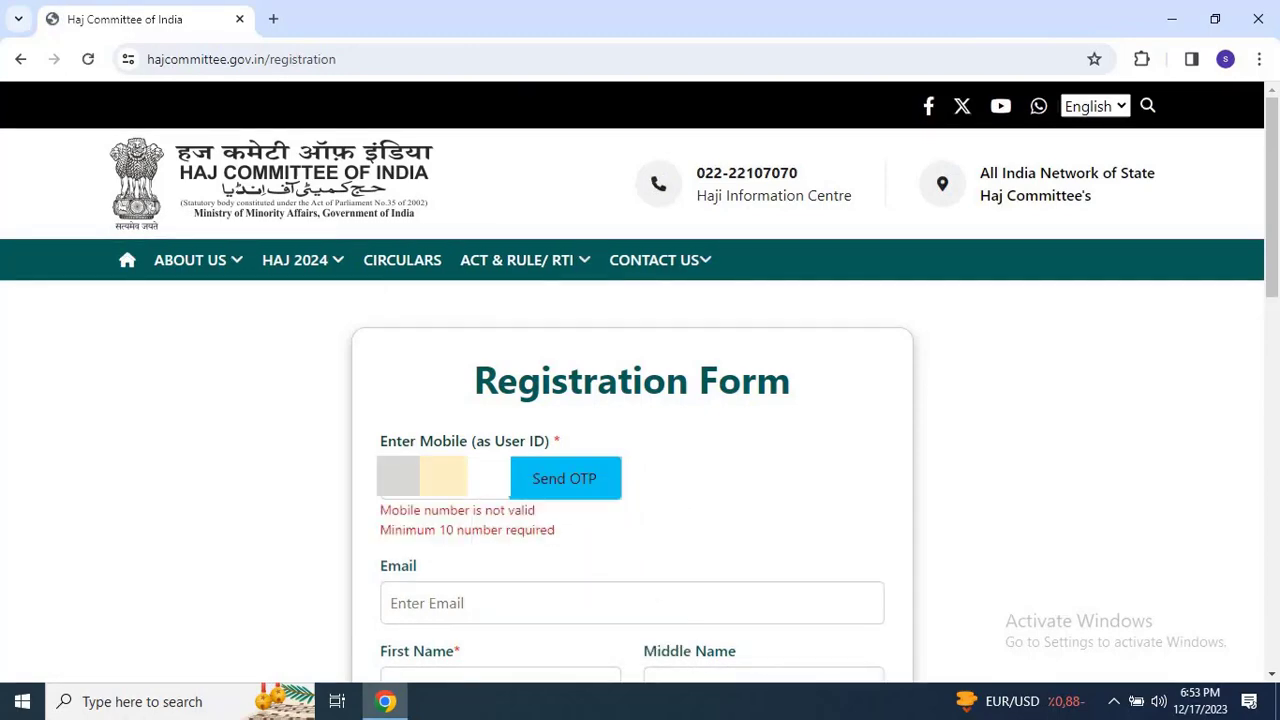
{"action": "left_click", "coordinate": [571, 480]}
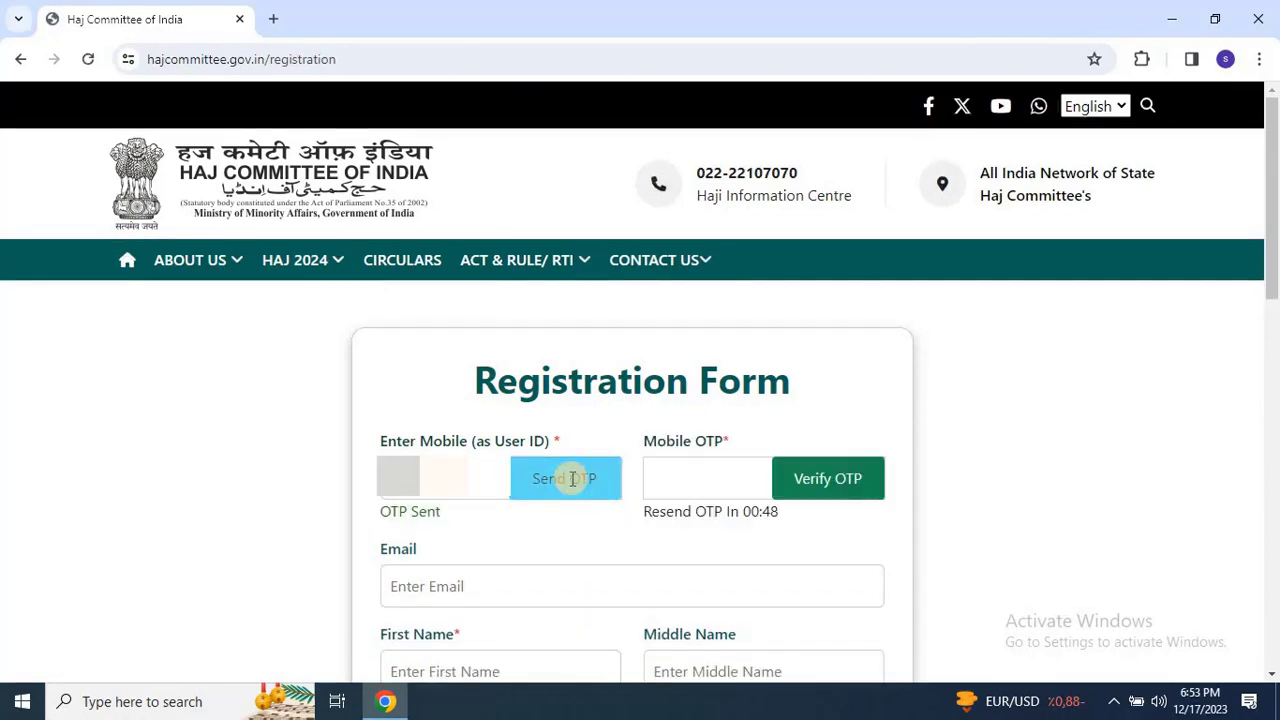
Fill in the email address, then paste and verify the received mobile OTP.
{"action": "scroll", "coordinate": [1275, 320], "scroll_direction": "down", "scroll_amount": 2}
{"action": "left_click", "coordinate": [491, 306]}
{"action": "type", "text": "sa"}
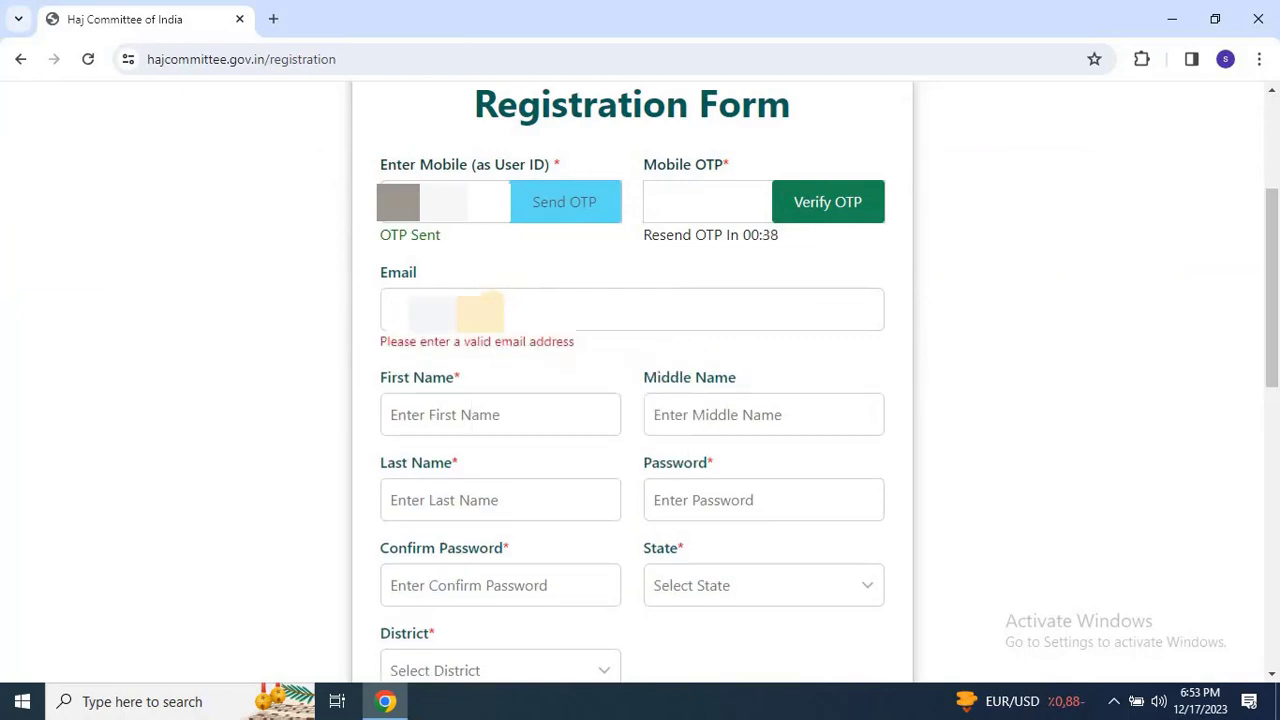
{"action": "left_click", "coordinate": [674, 209]}
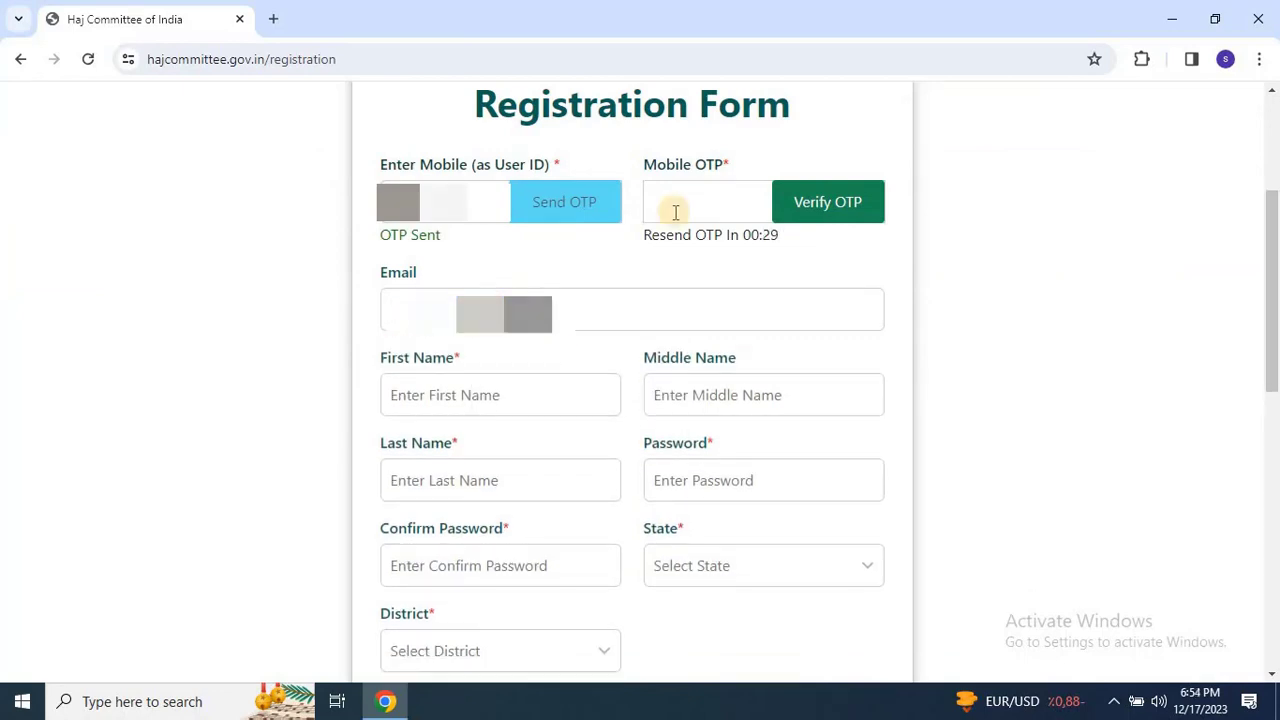
{"action": "key", "text": "ctrl+v"}
{"action": "left_click", "coordinate": [812, 199]}
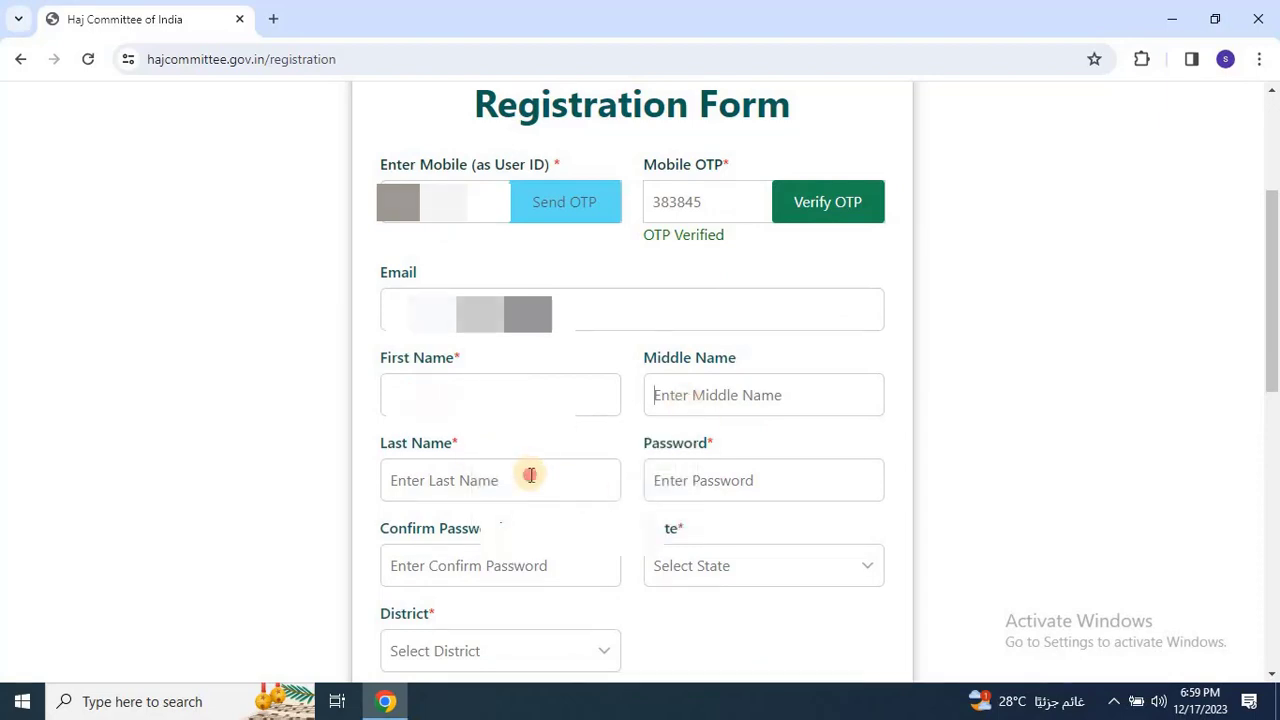
Fill in the last name, the account password and its confirmation.
{"action": "left_click", "coordinate": [527, 482]}
{"action": "key", "text": "ctrl+v"}
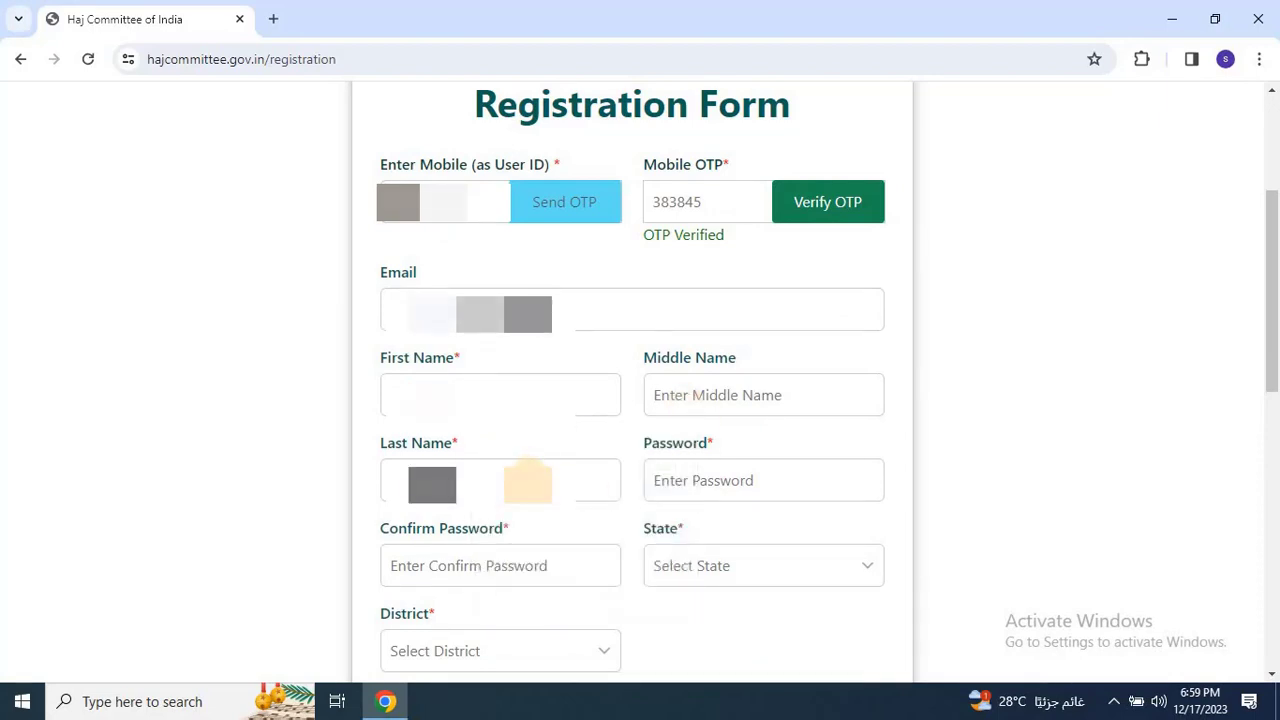
{"action": "left_click", "coordinate": [688, 481]}
{"action": "key", "text": "ctrl+v"}
{"action": "type", "text": "••••"}
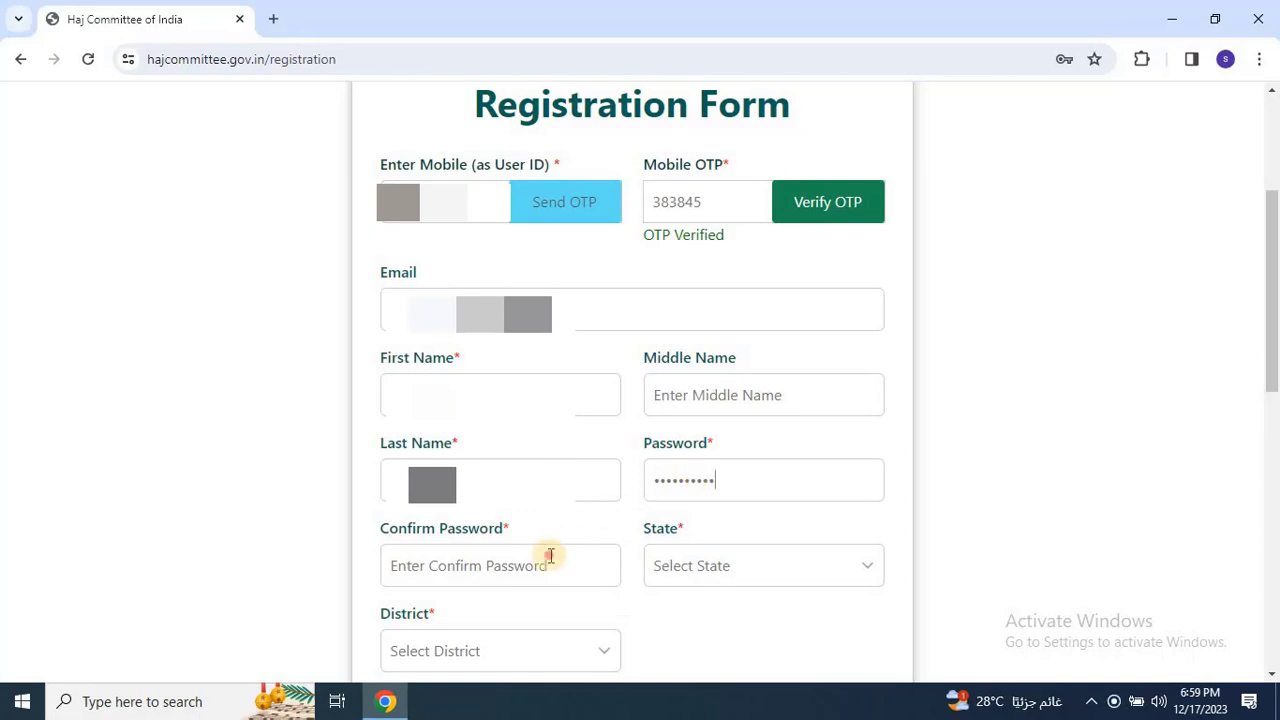
{"action": "left_click", "coordinate": [551, 553]}
{"action": "type", "text": "••••••••••"}
Choose the home state and district, then enter the security code.
{"action": "left_click", "coordinate": [764, 565]}
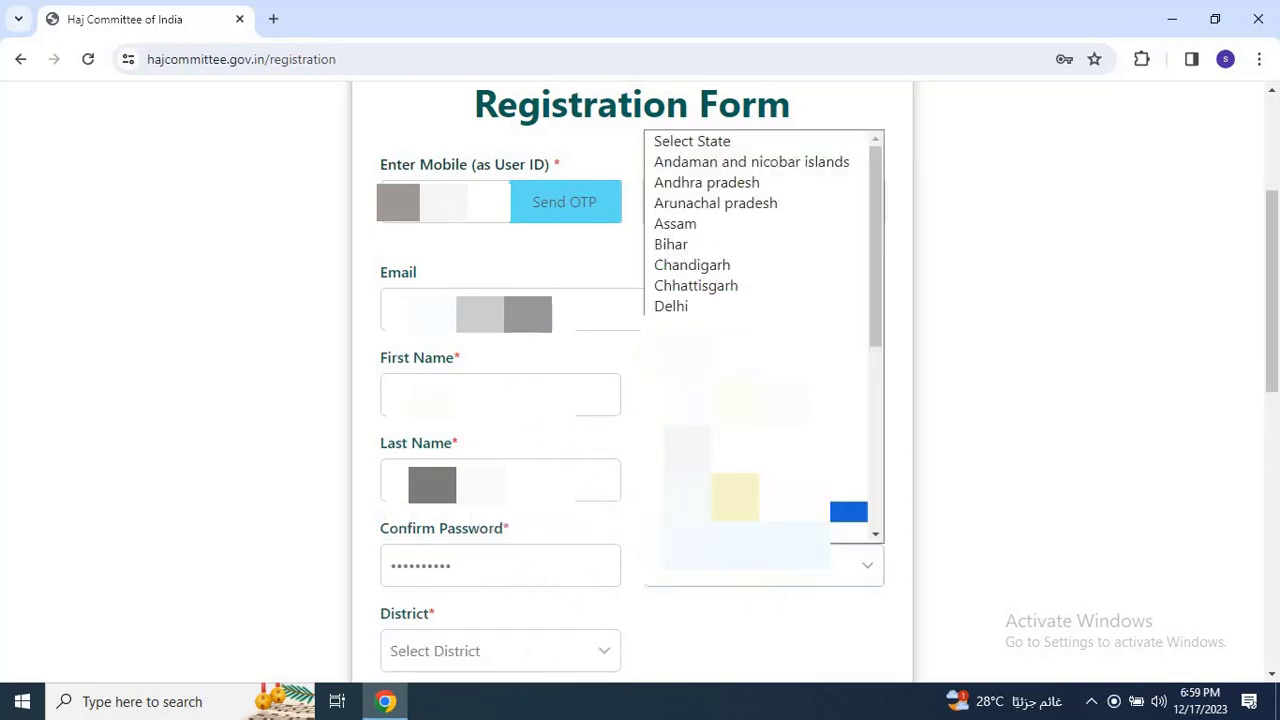
{"action": "scroll", "coordinate": [764, 400], "scroll_direction": "down", "scroll_amount": 3}
{"action": "left_click", "coordinate": [720, 420]}
{"action": "scroll", "coordinate": [585, 443], "scroll_direction": "down", "scroll_amount": 2}
{"action": "left_click", "coordinate": [585, 433]}
{"action": "left_click", "coordinate": [585, 443]}
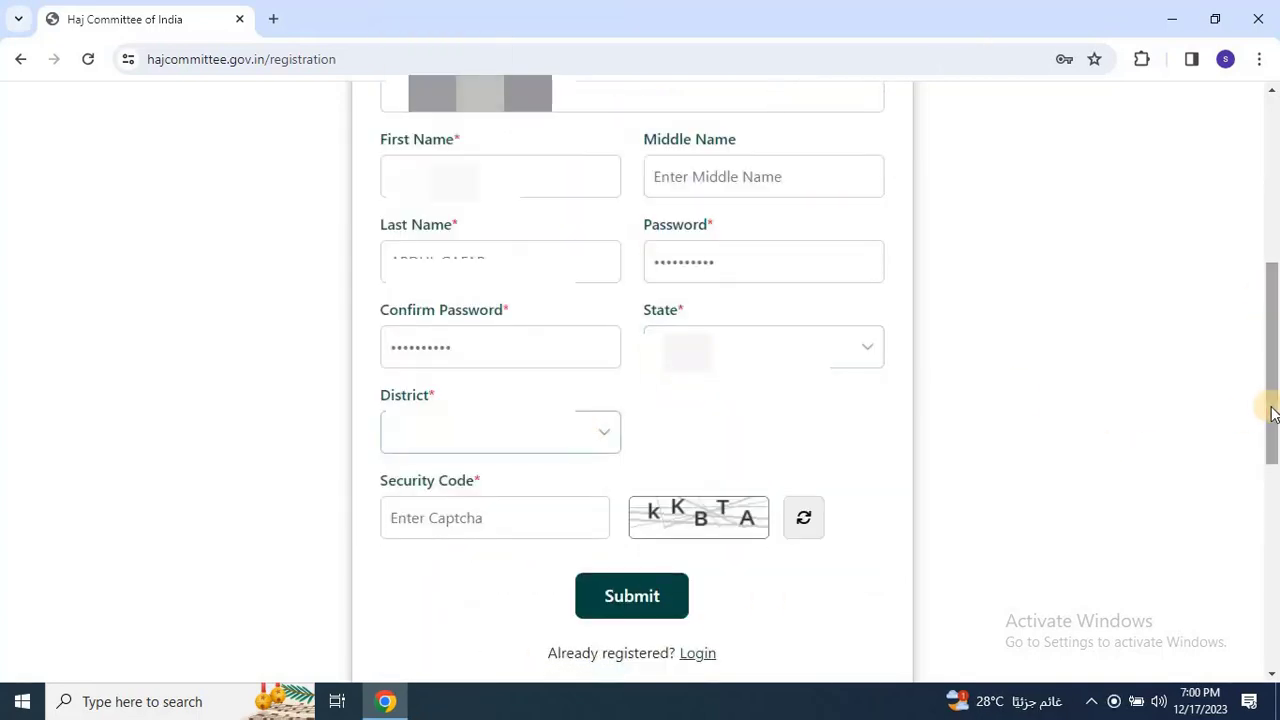
{"action": "left_click", "coordinate": [520, 525]}
{"action": "type", "text": "kKBT"}
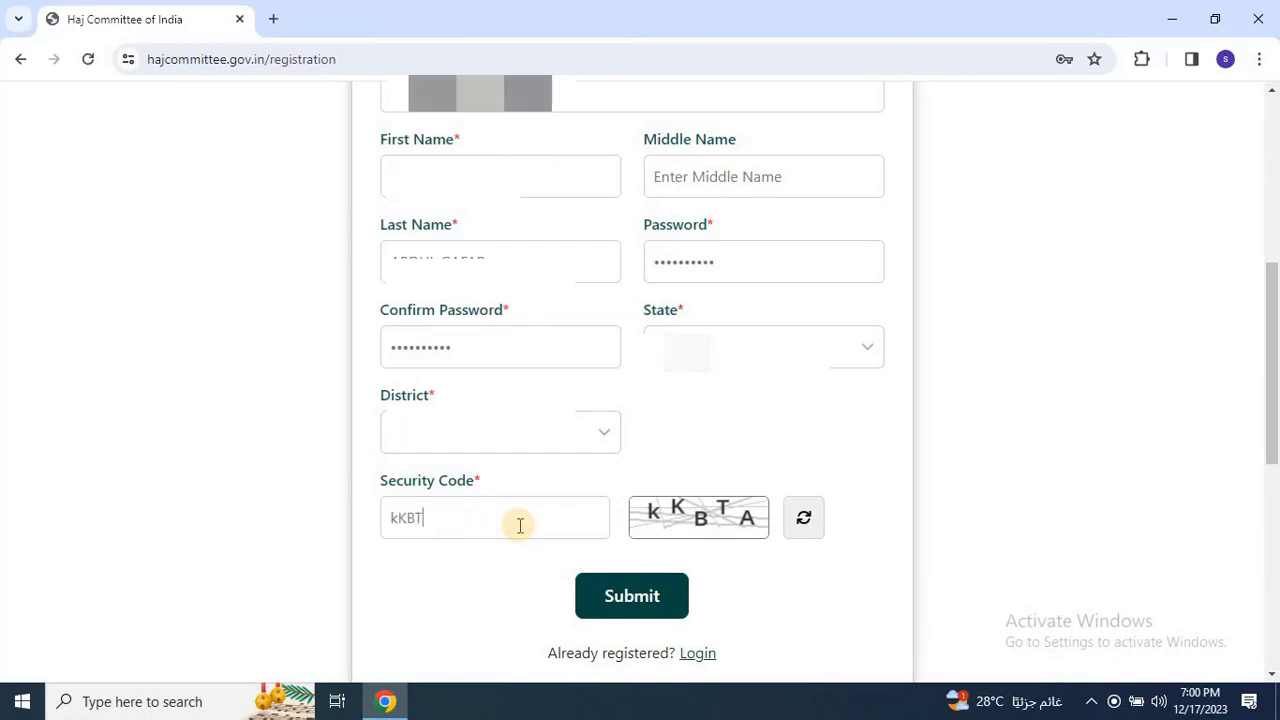
{"action": "type", "text": "A"}
{"action": "scroll", "coordinate": [660, 527], "scroll_direction": "down", "scroll_amount": 1}
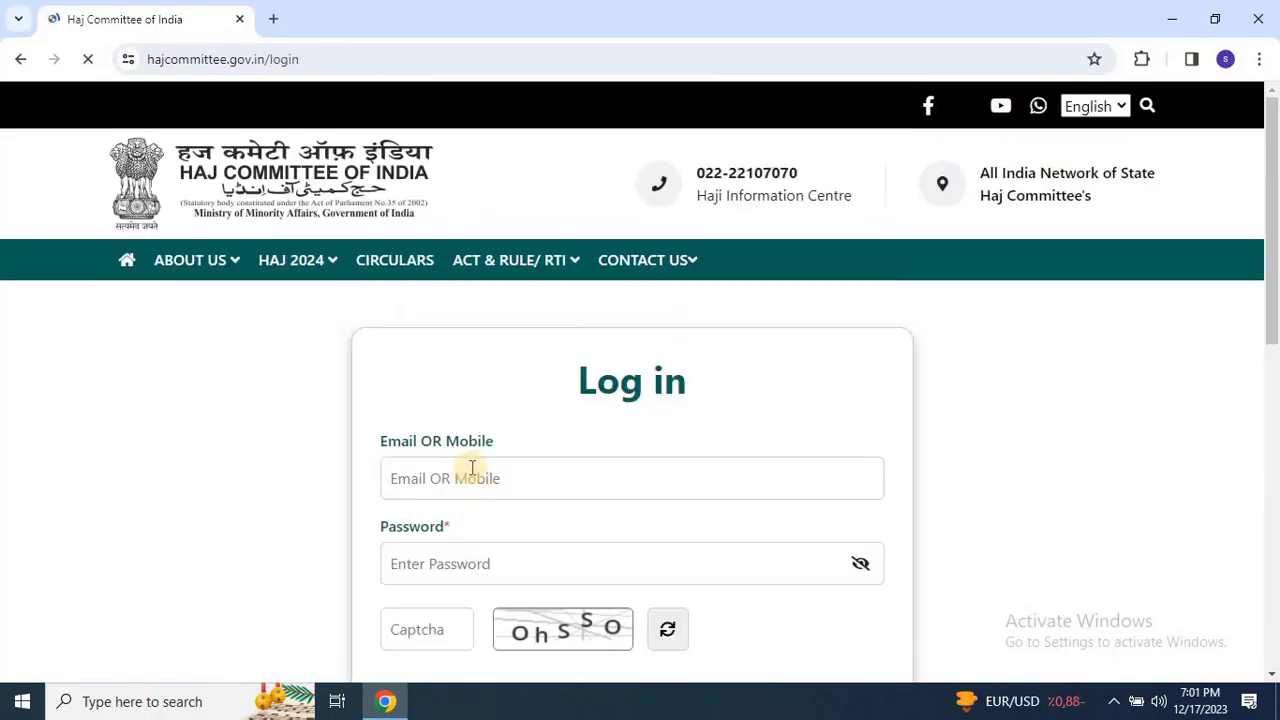
Log in using the saved autofill email and password plus the captcha code.
{"action": "left_click", "coordinate": [477, 477]}
{"action": "key", "text": "Down"}
{"action": "key", "text": "Return"}
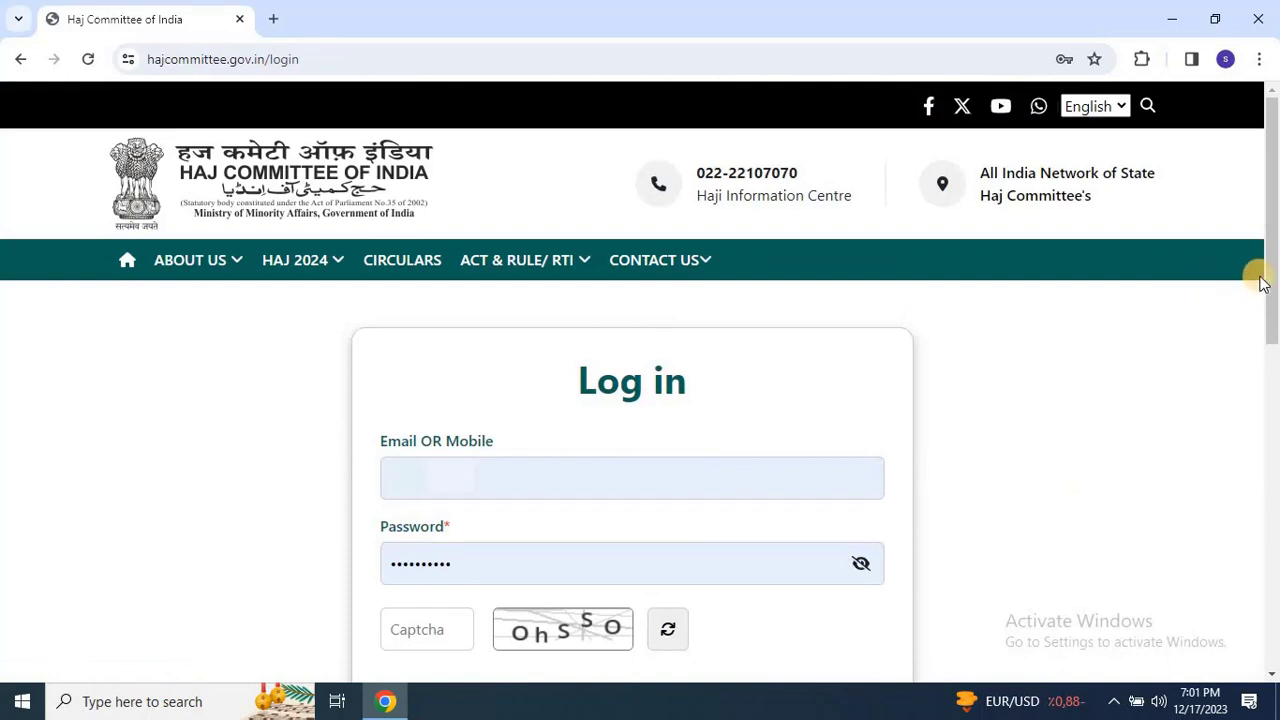
{"action": "left_click_drag", "start_coordinate": [1269, 280], "coordinate": [1274, 335]}
{"action": "left_click", "coordinate": [445, 503]}
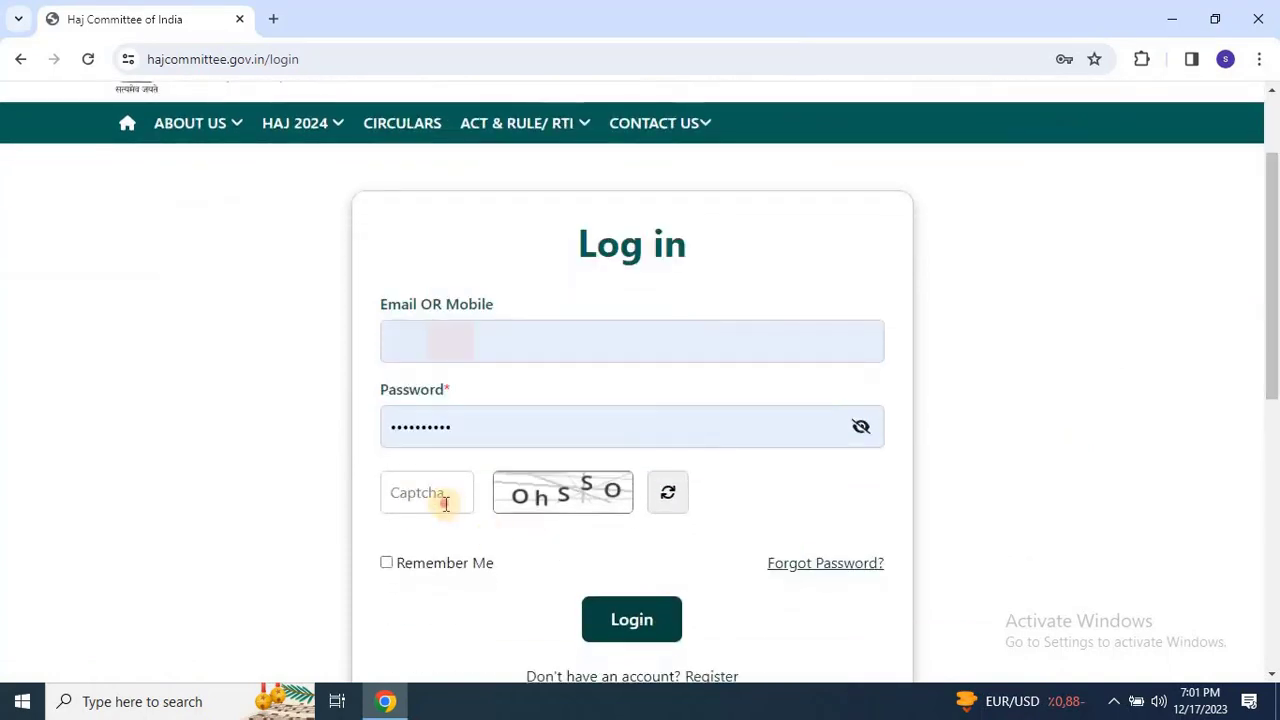
{"action": "type", "text": "OhSSO"}
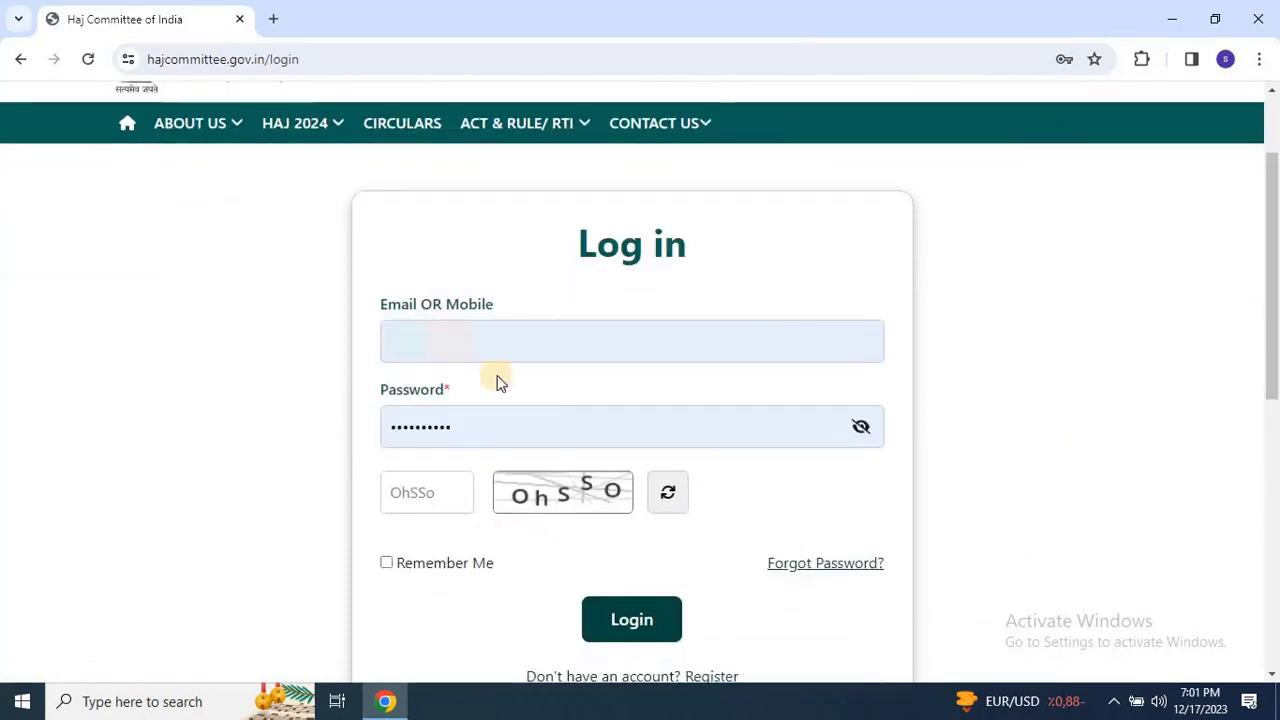
{"action": "key", "text": "Return"}
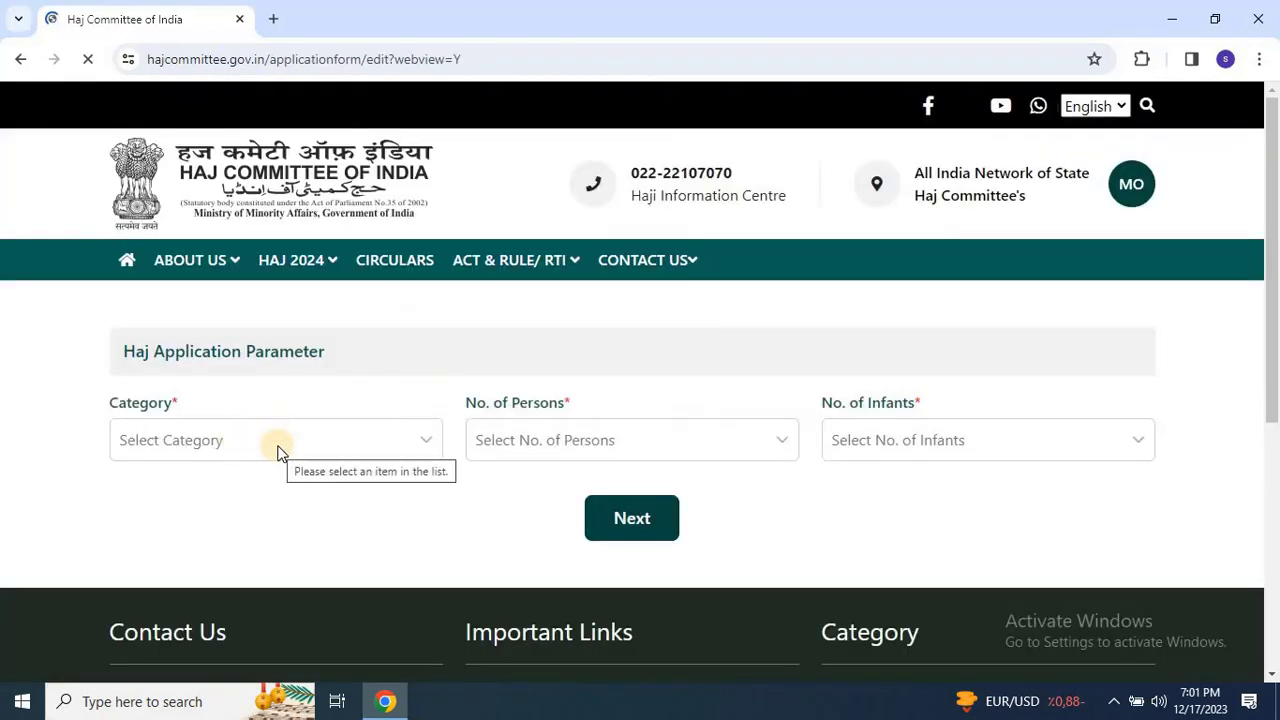
Set Category to General and No. of Persons to 2.
{"action": "left_click", "coordinate": [278, 450]}
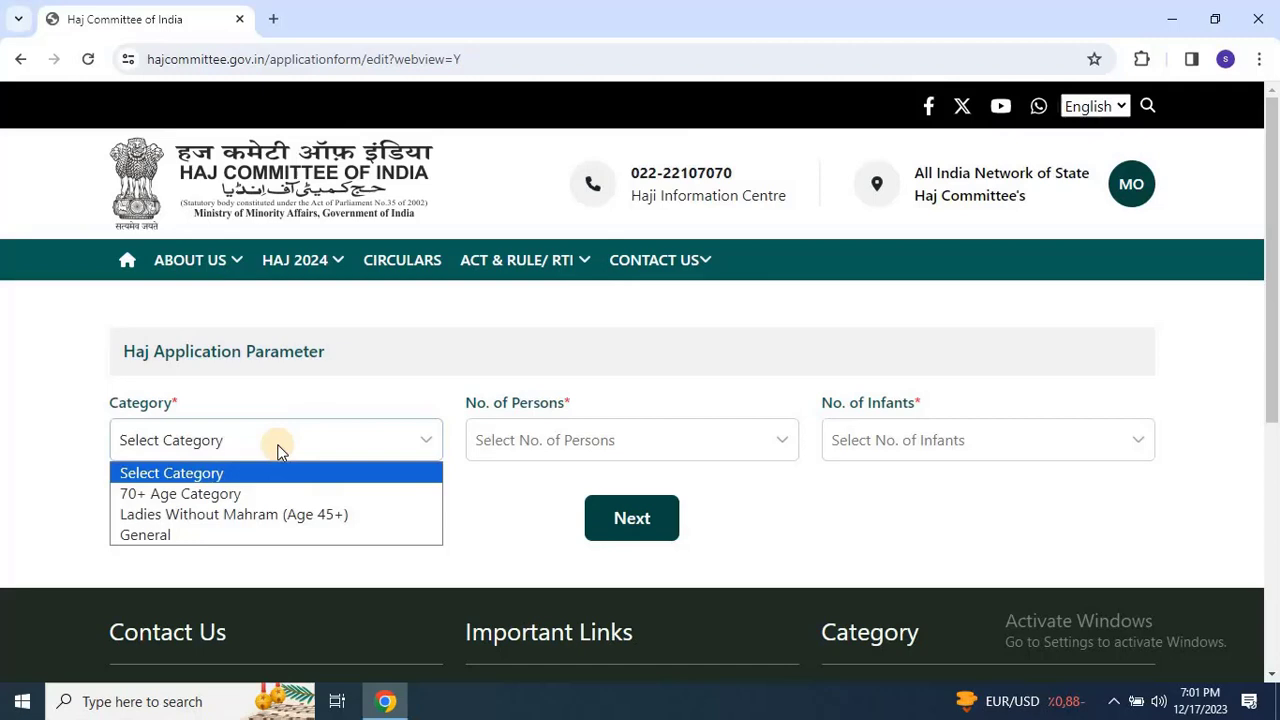
{"action": "left_click", "coordinate": [214, 538]}
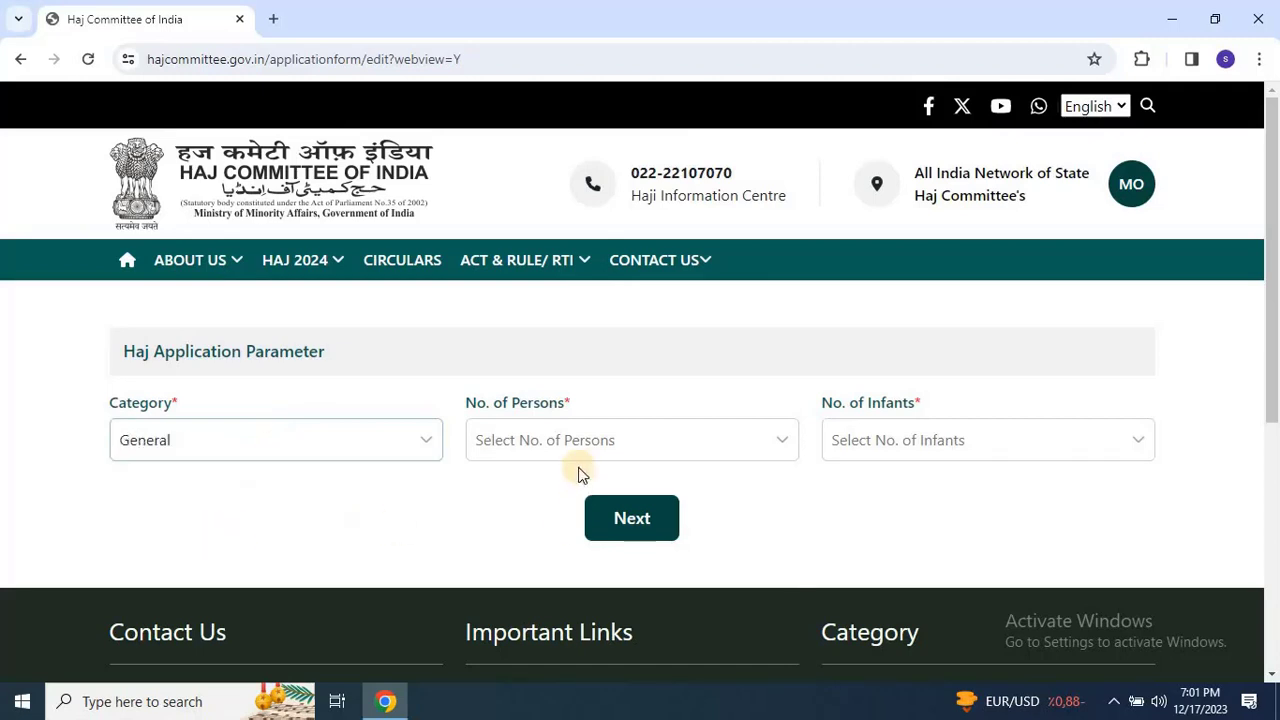
{"action": "left_click", "coordinate": [743, 439]}
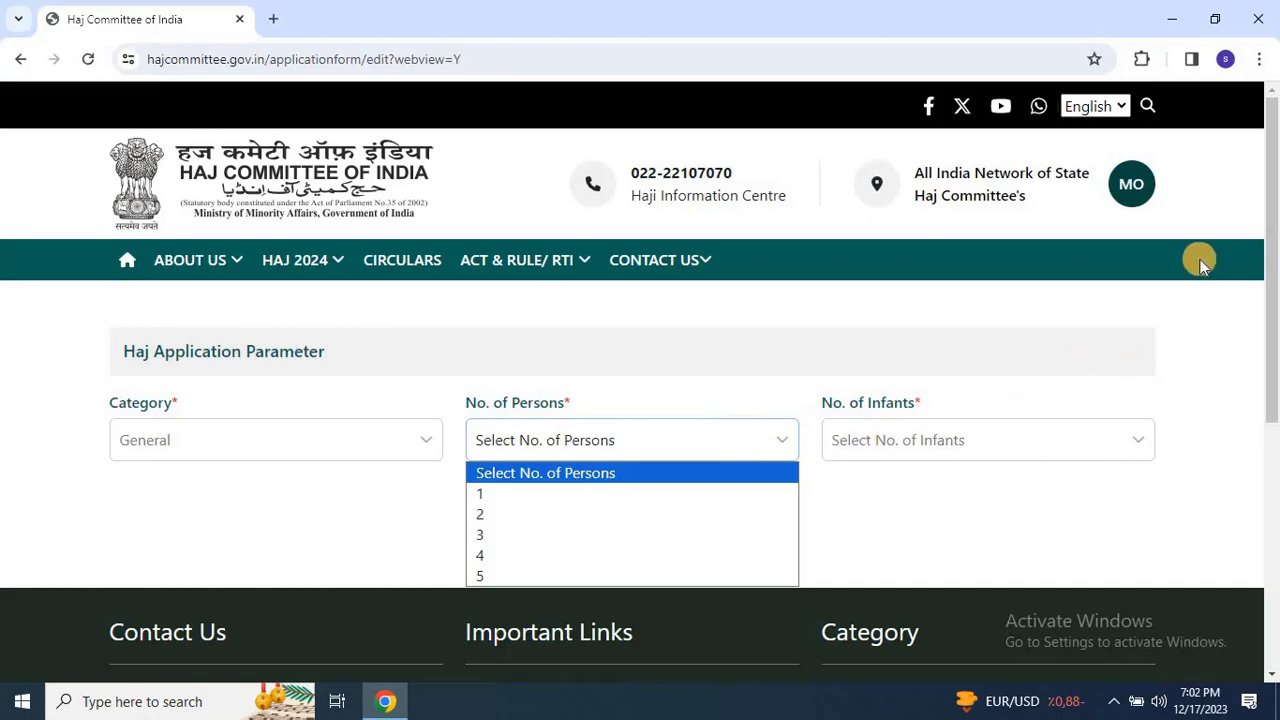
{"action": "left_click_drag", "start_coordinate": [1271, 251], "coordinate": [1271, 291]}
{"action": "left_click", "coordinate": [713, 374]}
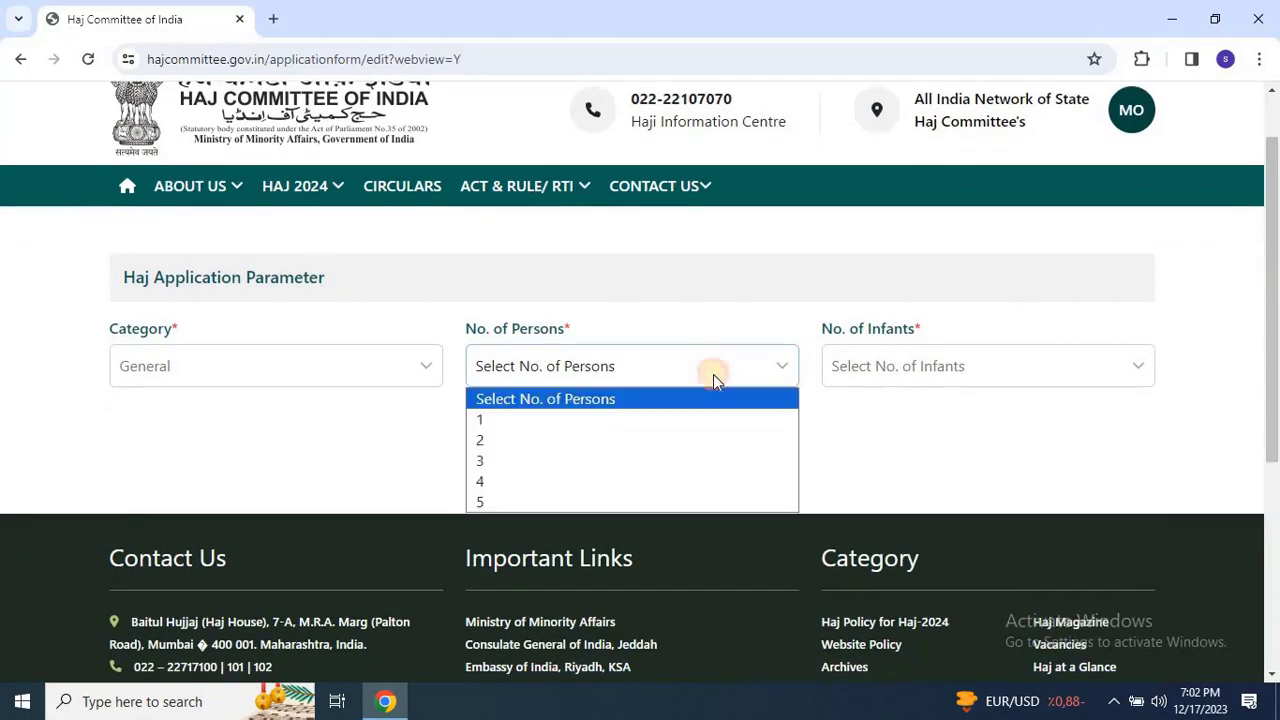
{"action": "left_click", "coordinate": [637, 438]}
Set No. of Infants to 0 and continue to the Cover Head Details page.
{"action": "left_click", "coordinate": [963, 364]}
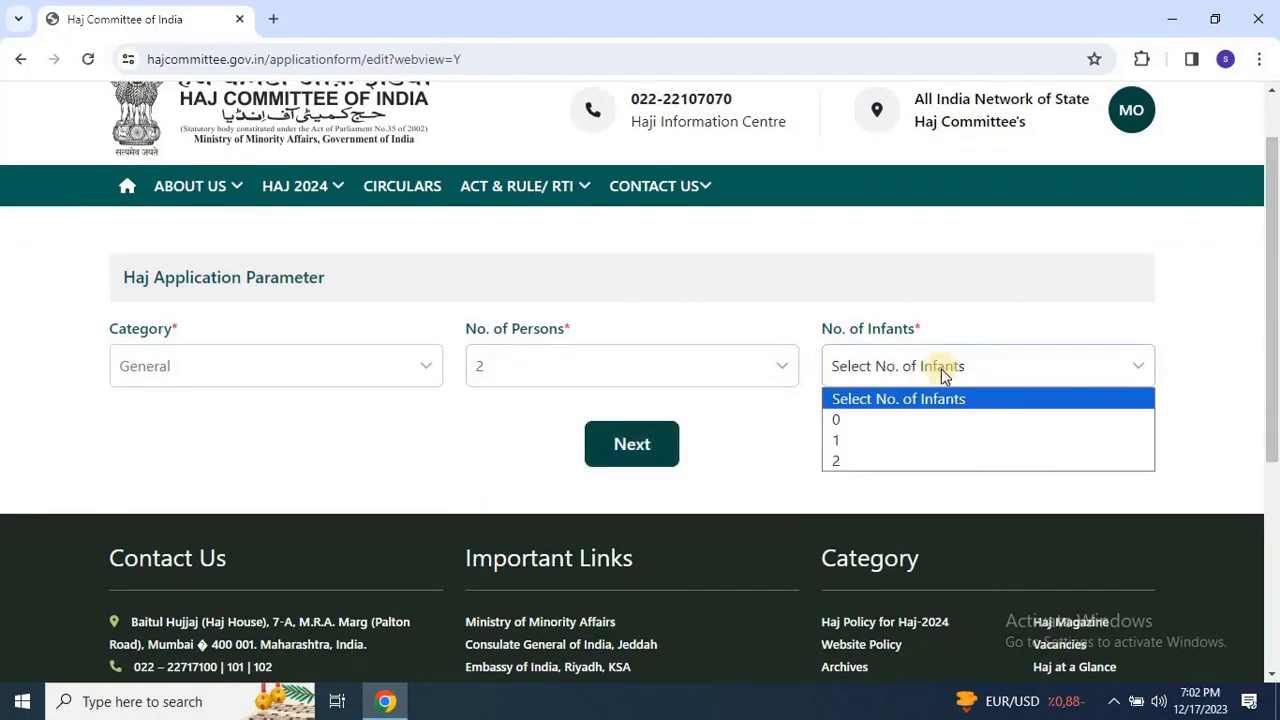
{"action": "left_click", "coordinate": [949, 368]}
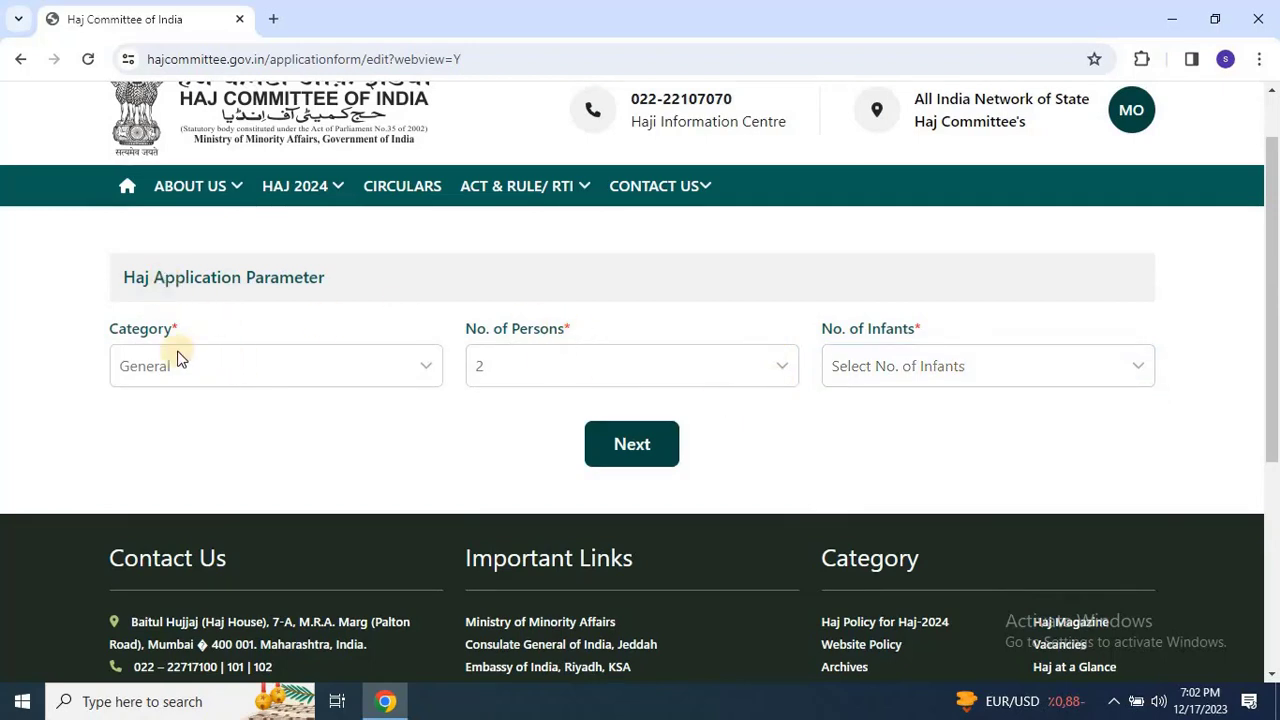
{"action": "left_click", "coordinate": [634, 455]}
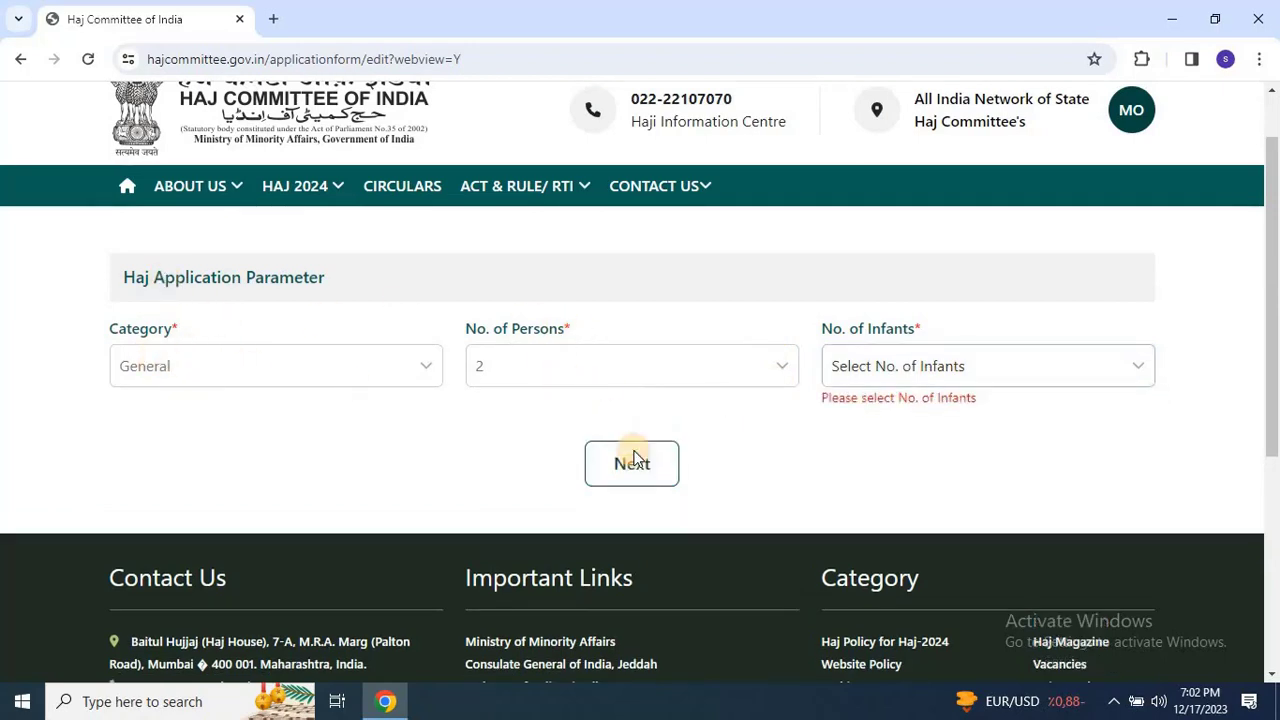
{"action": "left_click", "coordinate": [945, 375]}
{"action": "left_click", "coordinate": [880, 416]}
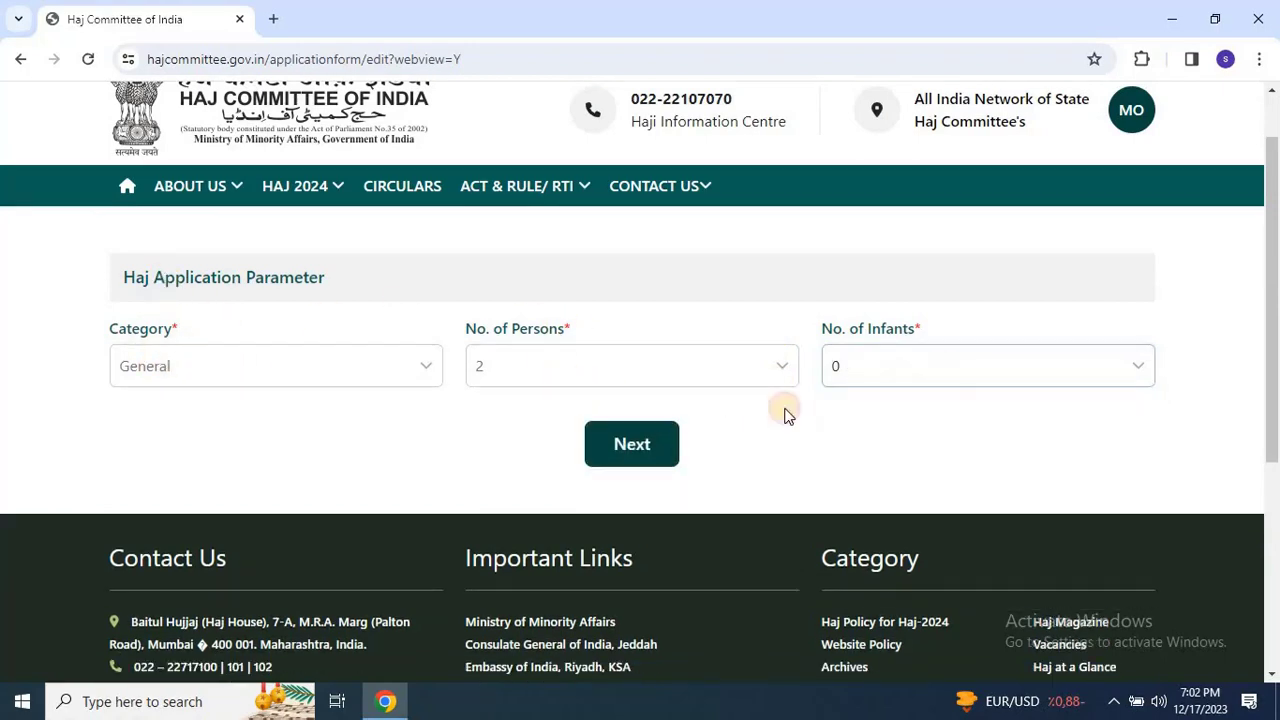
{"action": "left_click", "coordinate": [637, 442]}
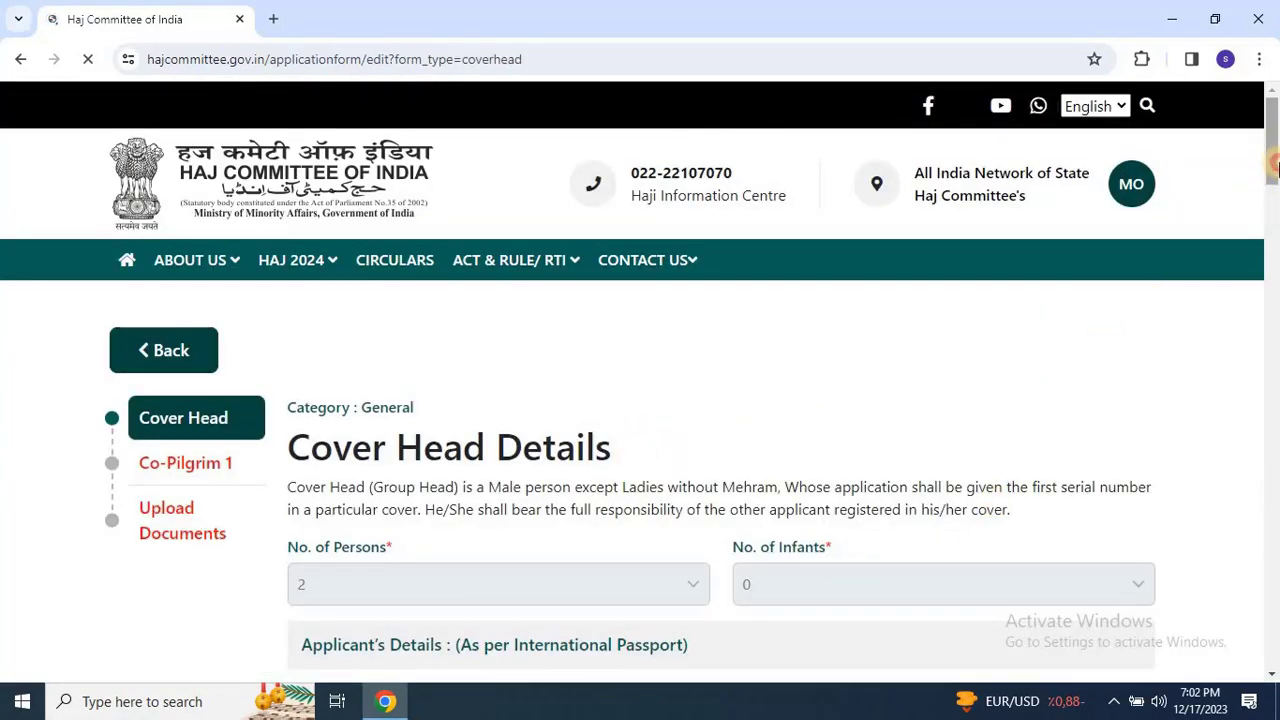
Pick the passport issue date from the calendar and choose the applicant's marital status.
{"action": "left_click_drag", "start_coordinate": [1274, 140], "coordinate": [1276, 197]}
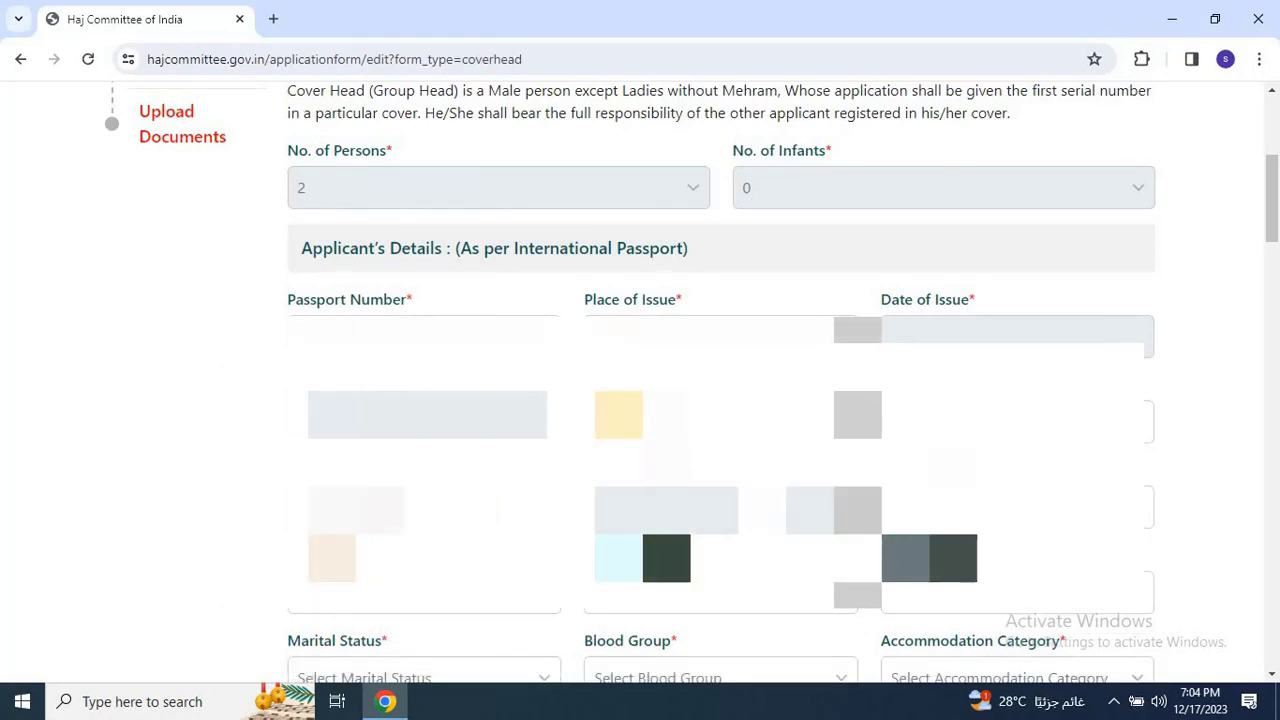
{"action": "left_click", "coordinate": [677, 264]}
{"action": "left_click", "coordinate": [605, 303]}
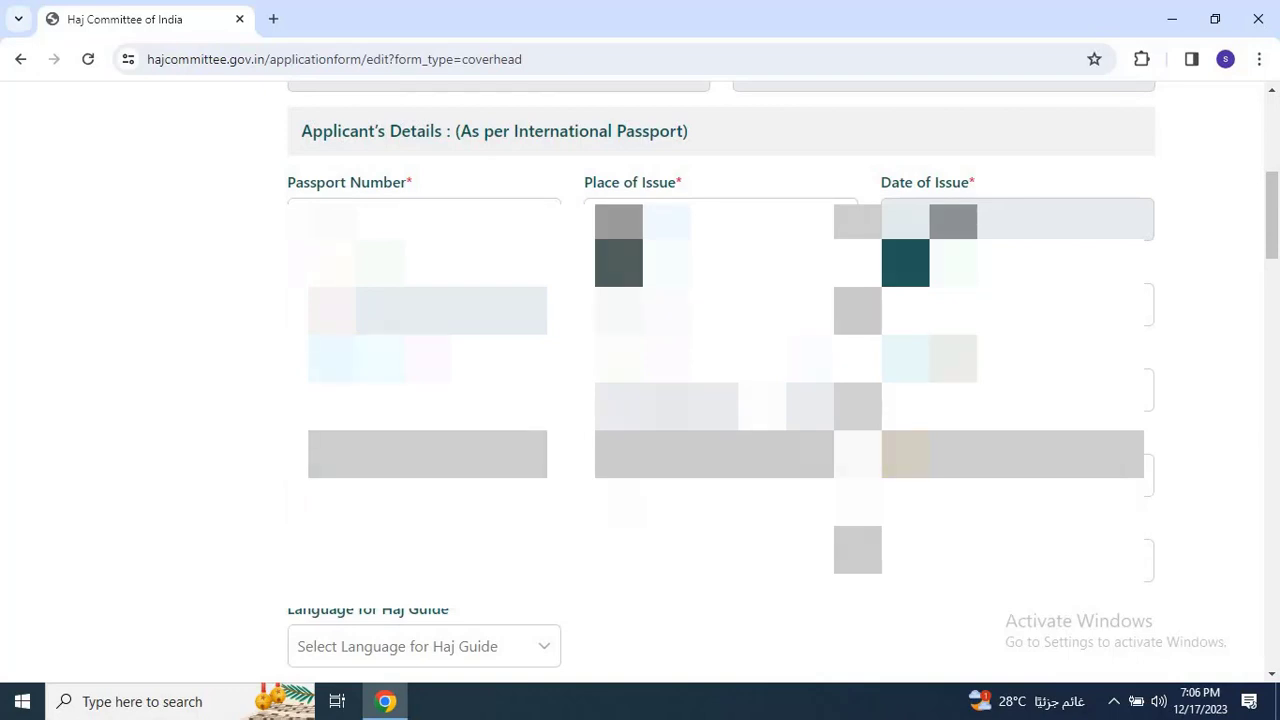
{"action": "left_click", "coordinate": [400, 560]}
{"action": "left_click", "coordinate": [400, 636]}
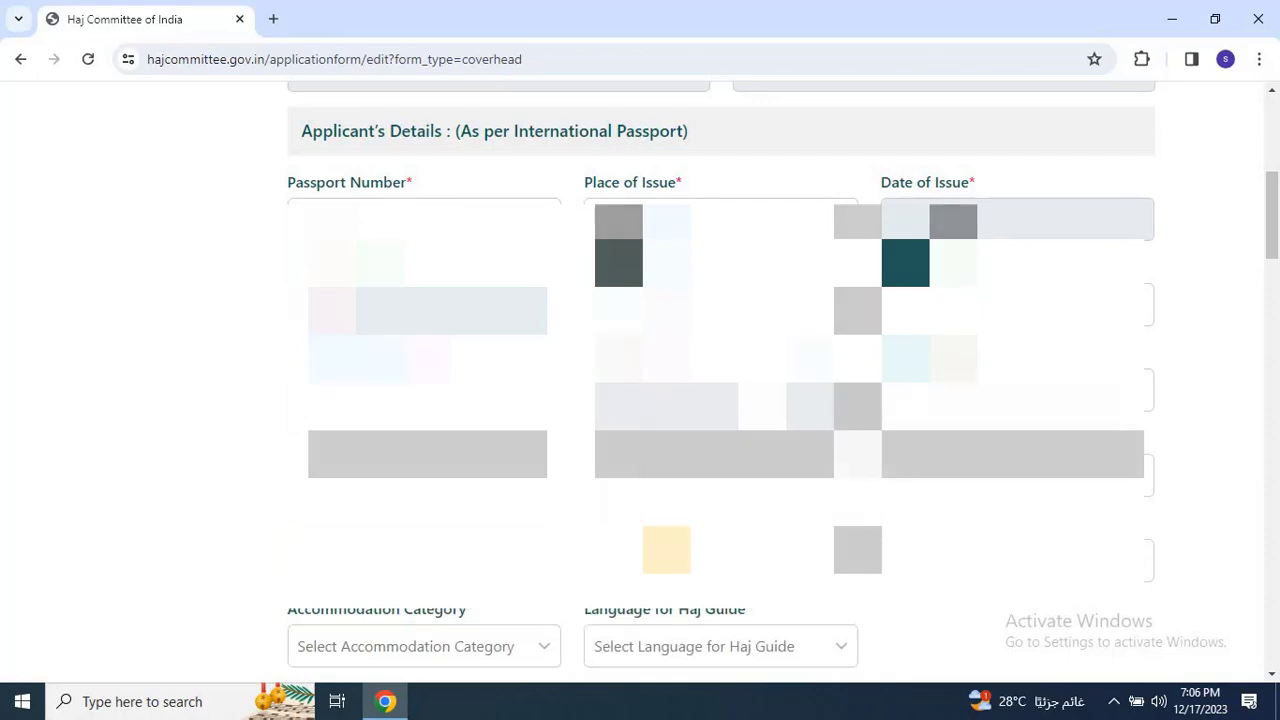
Record that a vaccine was taken and select Covishield as the vaccine.
{"action": "left_click", "coordinate": [1017, 556]}
{"action": "scroll", "coordinate": [720, 400], "scroll_direction": "down", "scroll_amount": 5}
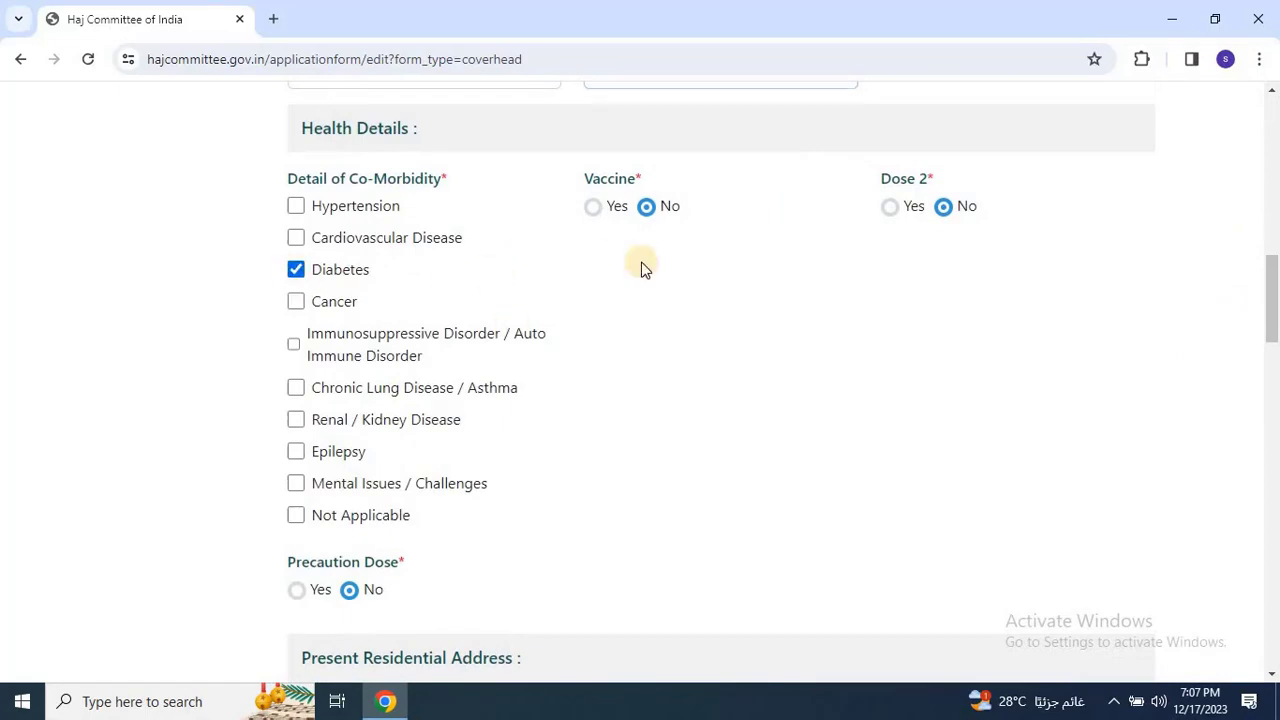
{"action": "left_click", "coordinate": [590, 206]}
{"action": "scroll", "coordinate": [951, 226], "scroll_direction": "up", "scroll_amount": 3}
{"action": "left_click", "coordinate": [950, 360]}
{"action": "left_click", "coordinate": [941, 439]}
{"action": "scroll", "coordinate": [660, 450], "scroll_direction": "down", "scroll_amount": 3}
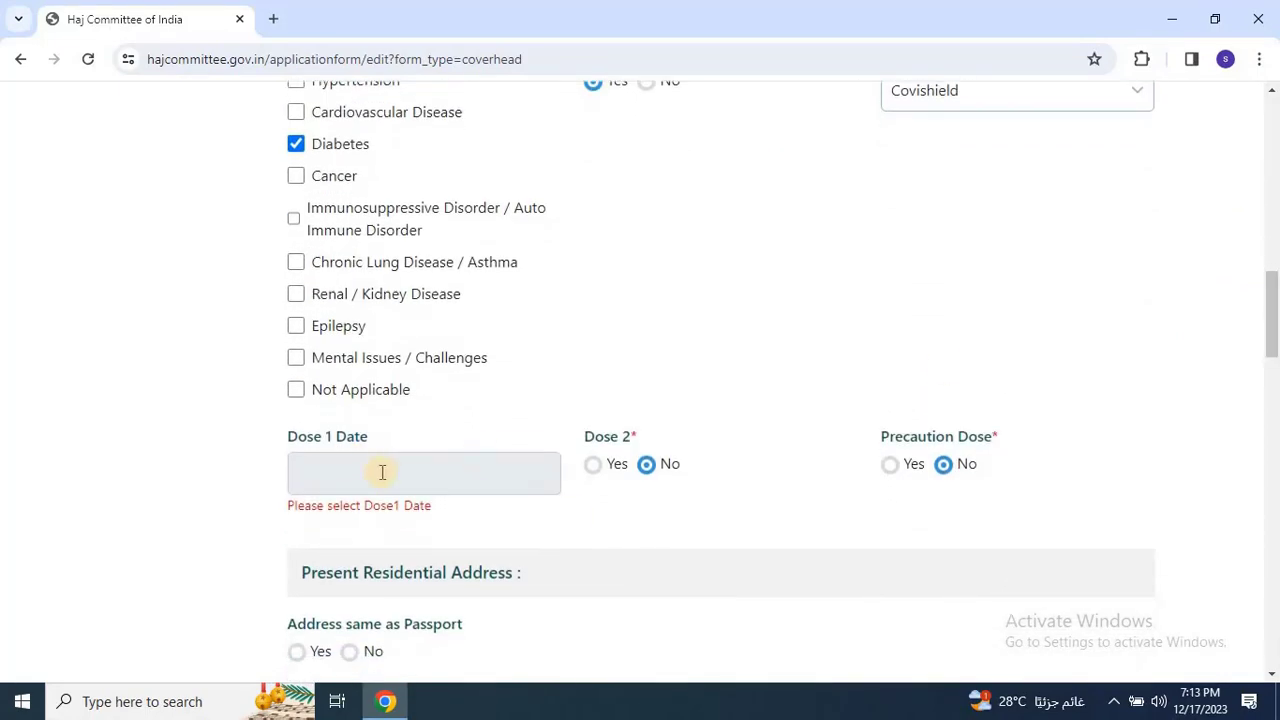
Set the first dose date to 05-11-2021 in the calendar.
{"action": "left_click", "coordinate": [390, 475]}
{"action": "left_click", "coordinate": [390, 232]}
{"action": "left_click", "coordinate": [411, 414]}
{"action": "left_click", "coordinate": [426, 232]}
{"action": "left_click", "coordinate": [306, 232]}
{"action": "left_click", "coordinate": [306, 232]}
{"action": "left_click", "coordinate": [411, 414]}
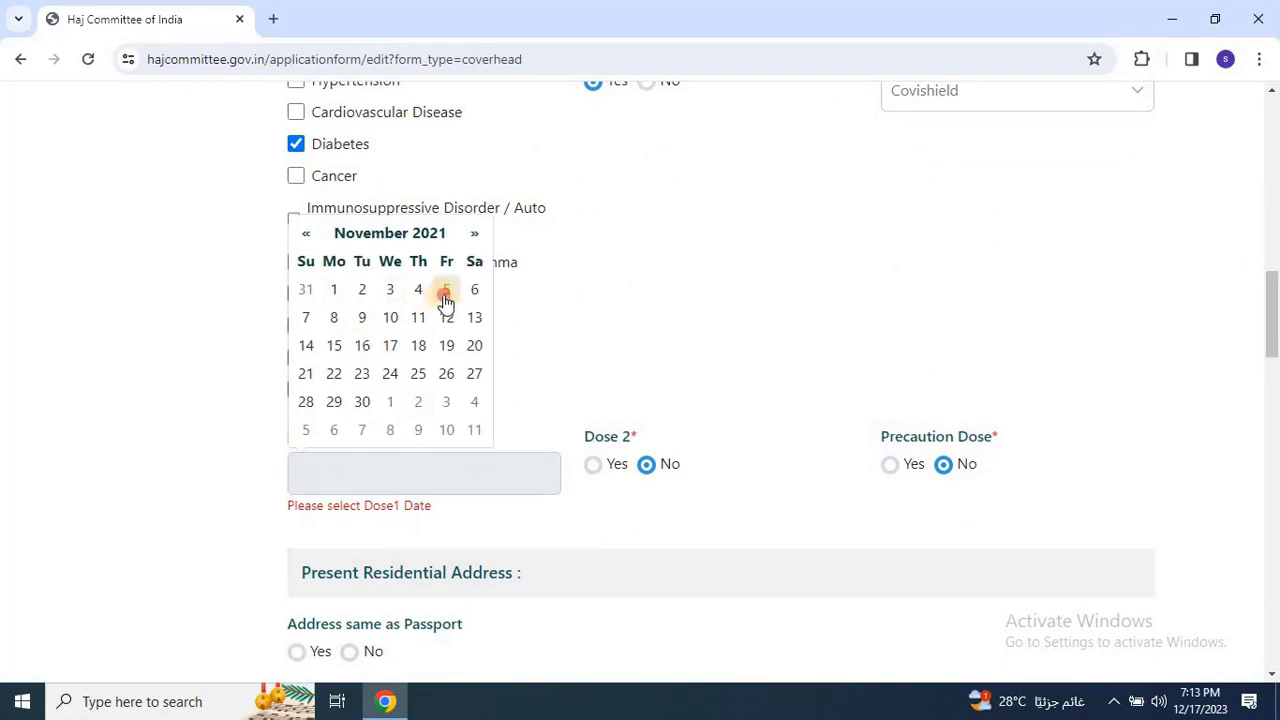
{"action": "left_click", "coordinate": [446, 290]}
Mark the second dose as taken with date 08-09-2022.
{"action": "left_click", "coordinate": [593, 464]}
{"action": "left_click", "coordinate": [903, 470]}
{"action": "left_click", "coordinate": [983, 232]}
{"action": "left_click", "coordinate": [981, 266]}
{"action": "left_click", "coordinate": [1054, 306]}
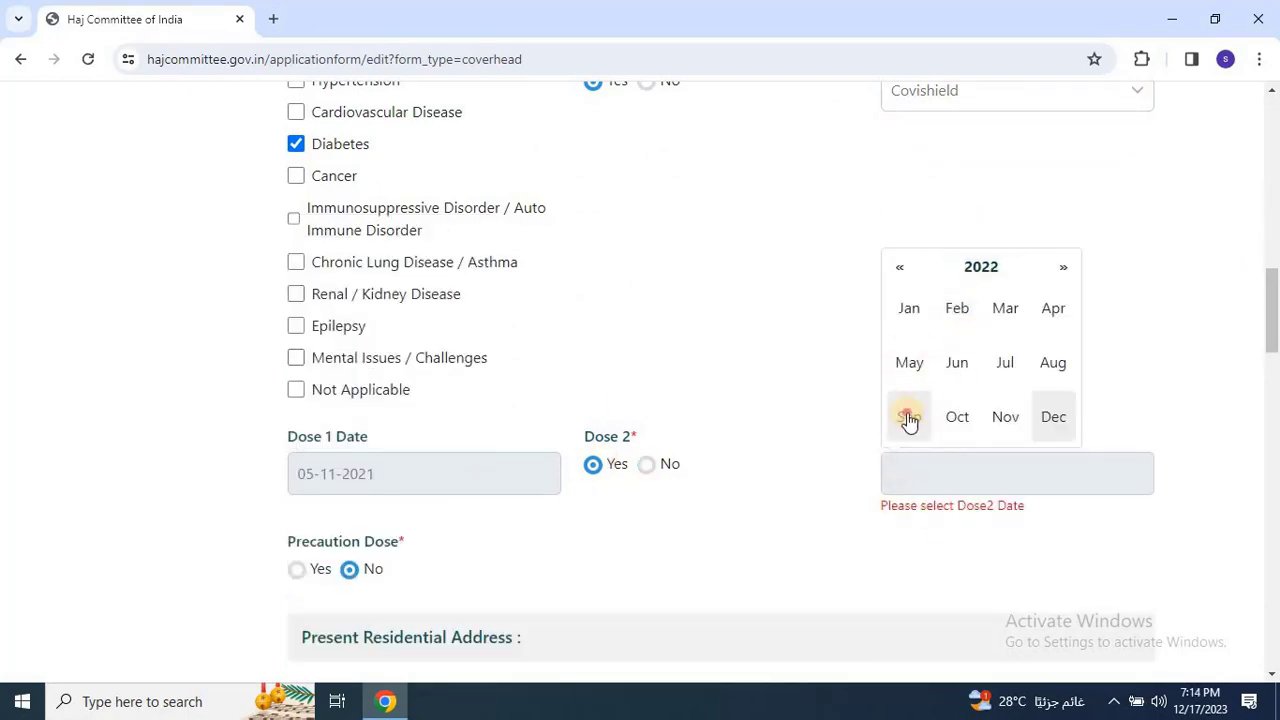
{"action": "left_click", "coordinate": [909, 416]}
{"action": "left_click", "coordinate": [1008, 322]}
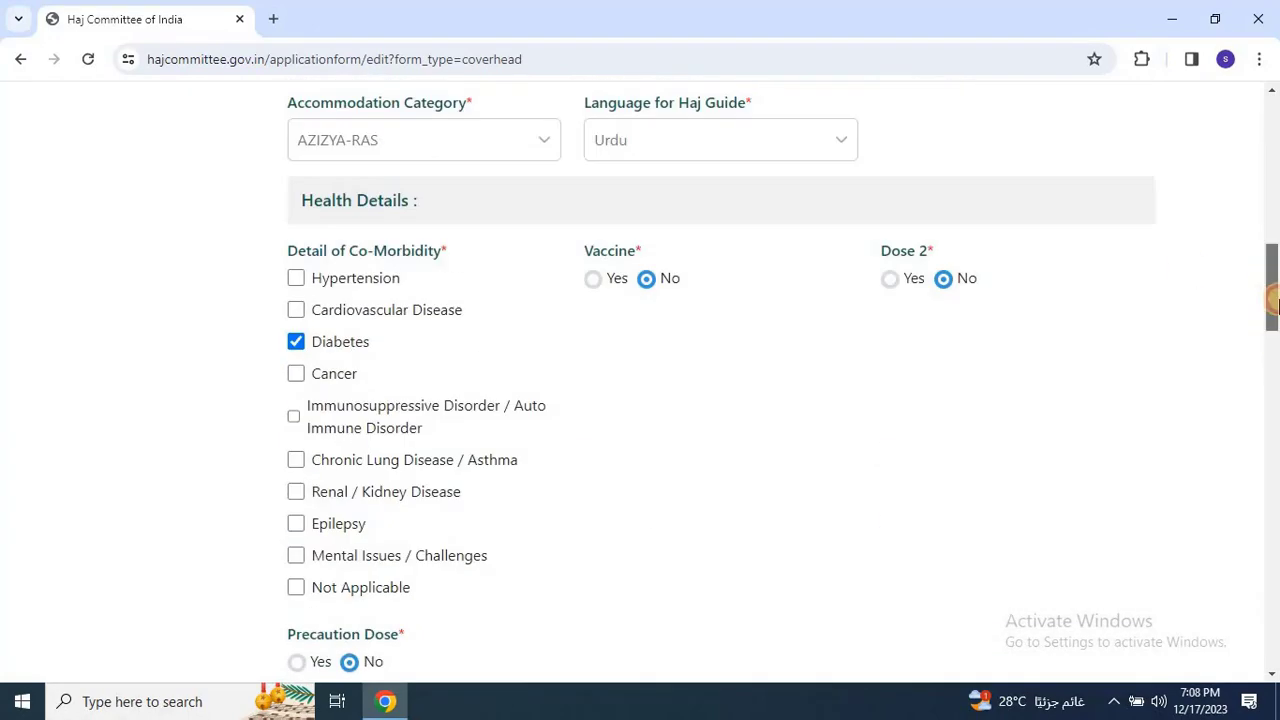
{"action": "scroll", "coordinate": [449, 386], "scroll_direction": "down", "scroll_amount": 5}
{"action": "left_click", "coordinate": [449, 386]}
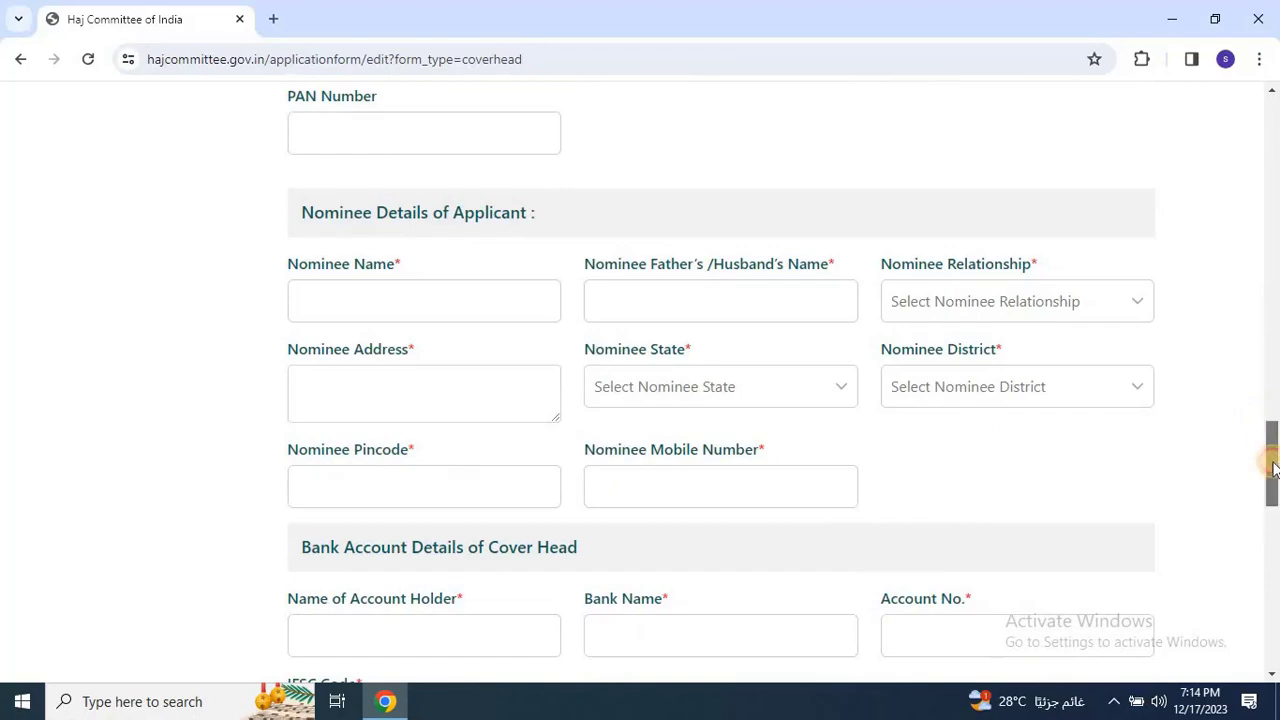
Save the Cover Head details, then the Co-Pilgrim 1 details, reaching Upload Documents.
{"action": "left_click_drag", "start_coordinate": [1273, 443], "coordinate": [1273, 540]}
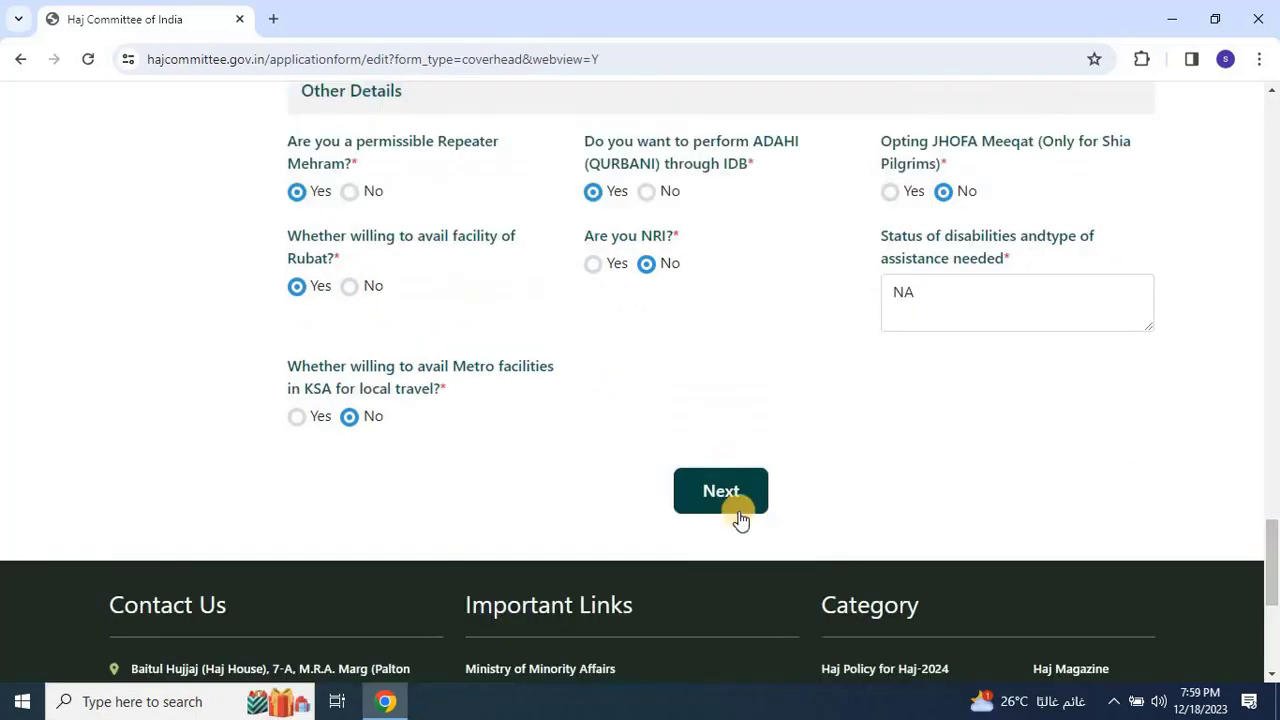
{"action": "left_click", "coordinate": [735, 508]}
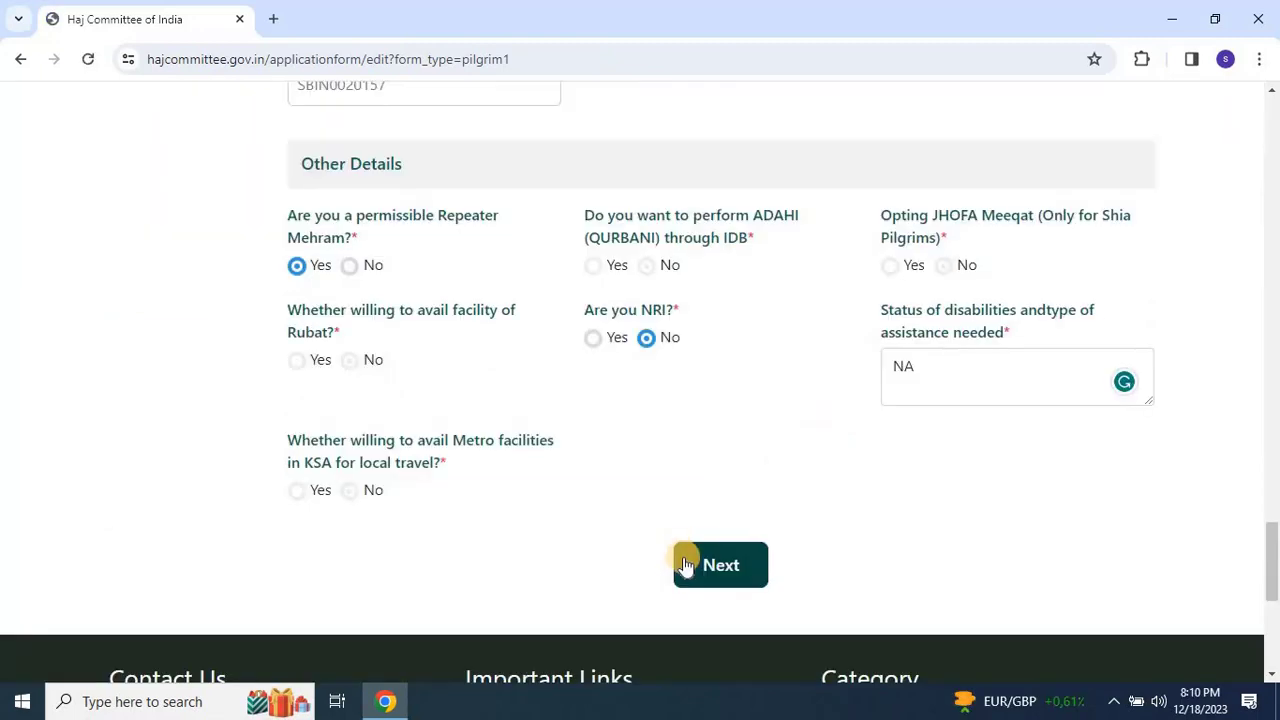
{"action": "left_click", "coordinate": [716, 542]}
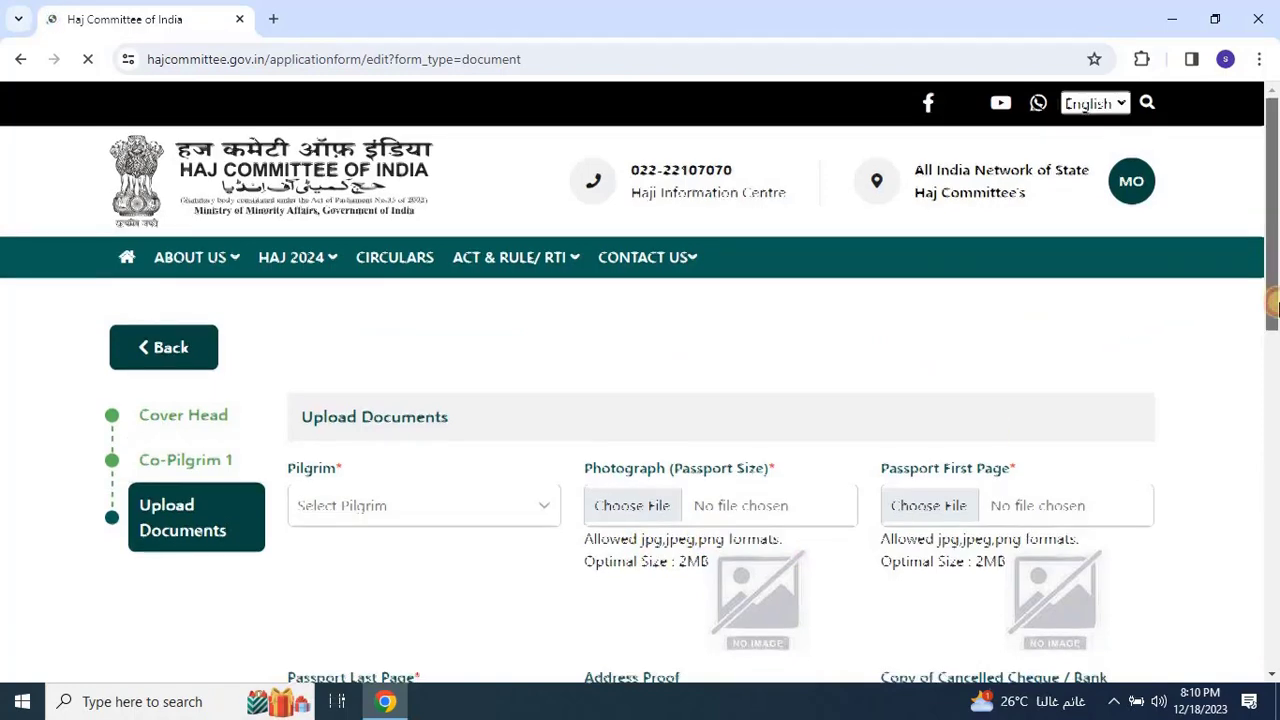
Scroll down the Upload Documents page to the file fields and Submit button.
{"action": "left_click_drag", "start_coordinate": [1272, 248], "coordinate": [1276, 378]}
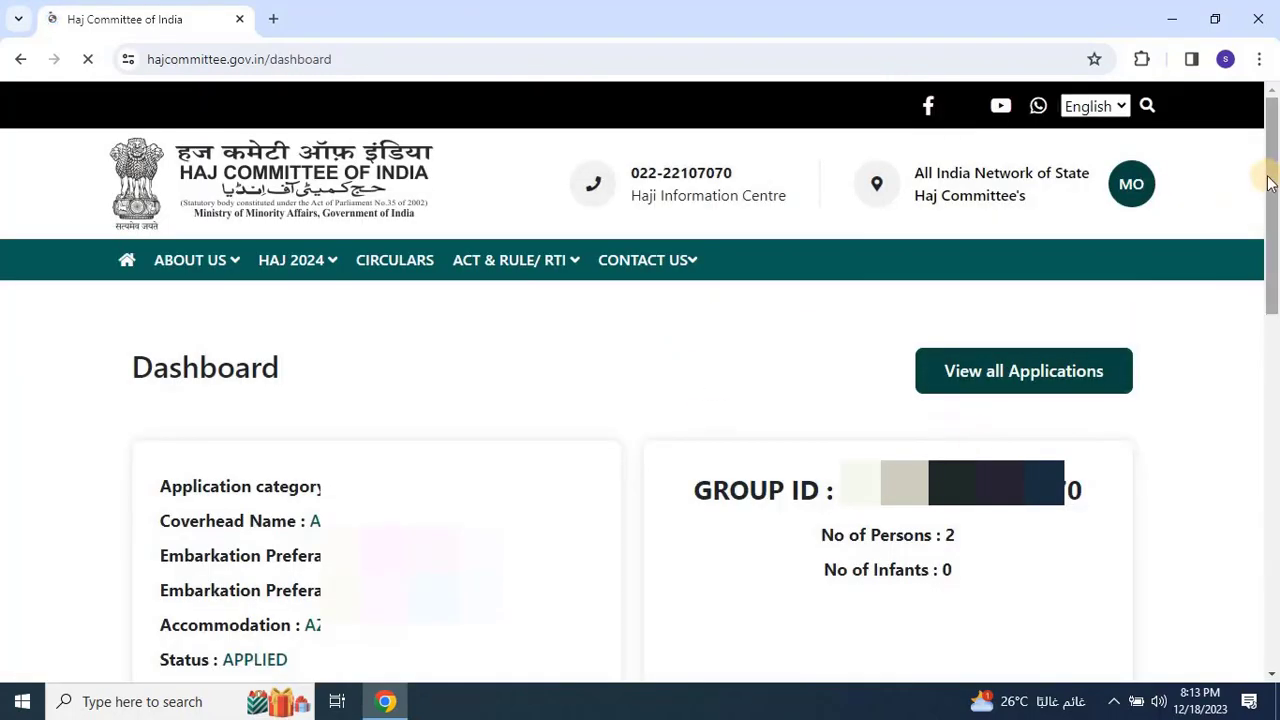
{"action": "left_click_drag", "start_coordinate": [1265, 171], "coordinate": [1272, 255]}
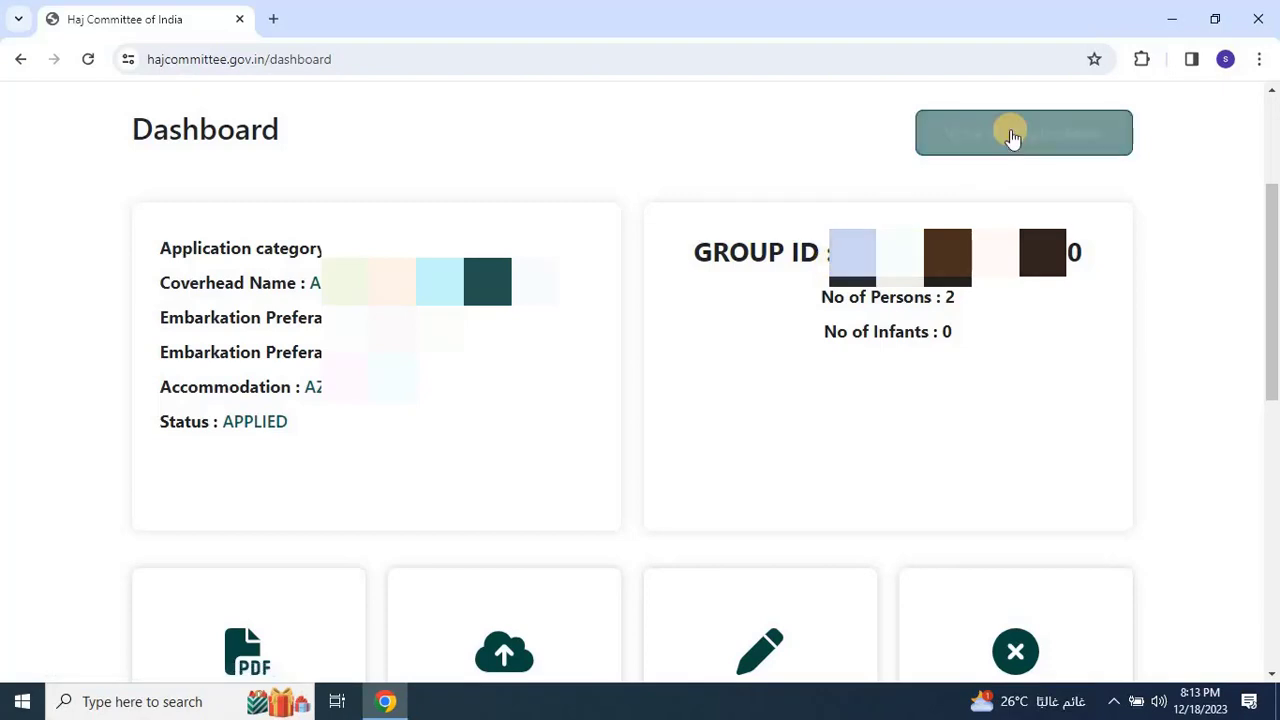
From View all Applications, open the submitted Haj 2024 application at its Upload Documents step.
{"action": "left_click", "coordinate": [1012, 136]}
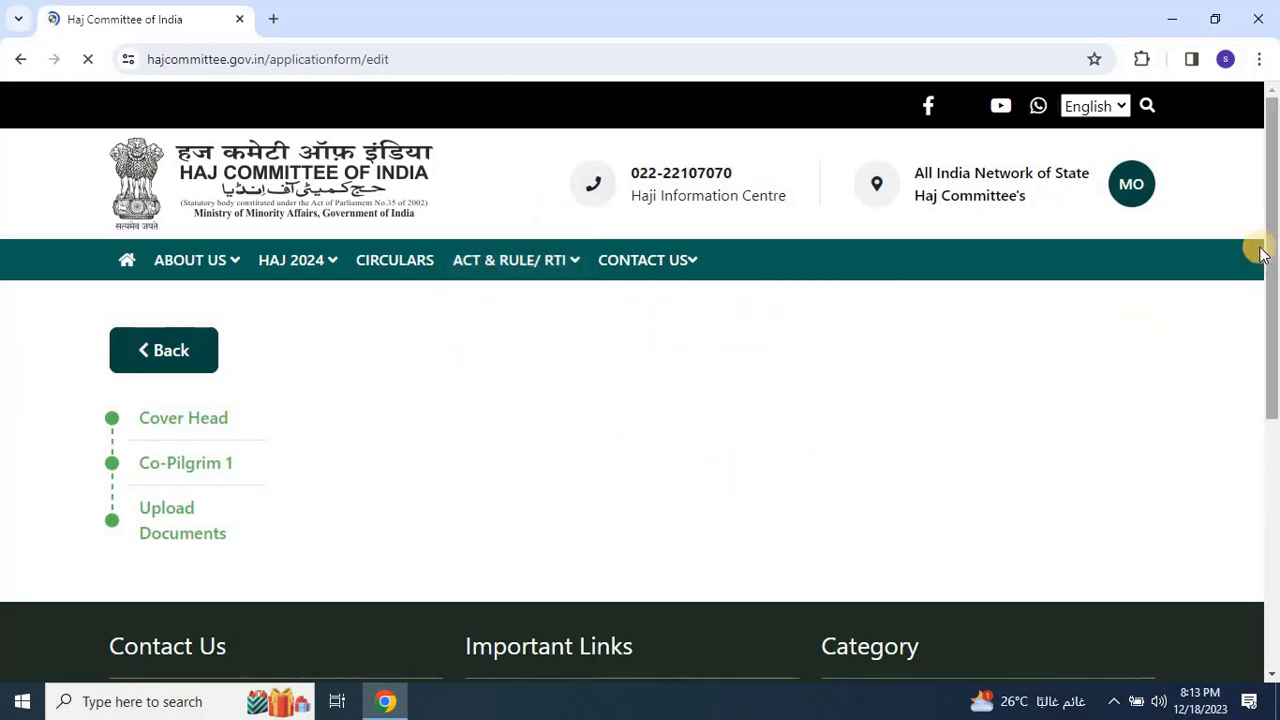
{"action": "scroll", "coordinate": [1274, 300], "scroll_direction": "down", "scroll_amount": 2}
{"action": "scroll", "coordinate": [1274, 330], "scroll_direction": "down", "scroll_amount": 2}
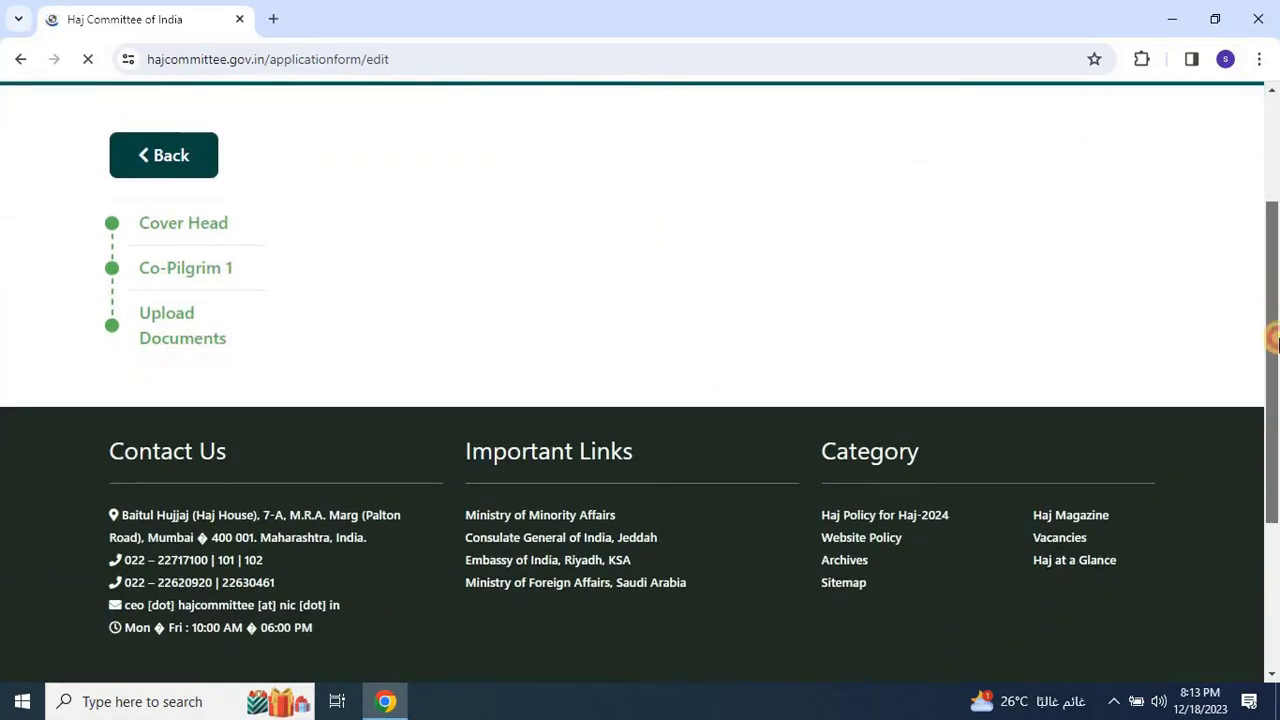
{"action": "scroll", "coordinate": [1270, 330], "scroll_direction": "up", "scroll_amount": 2}
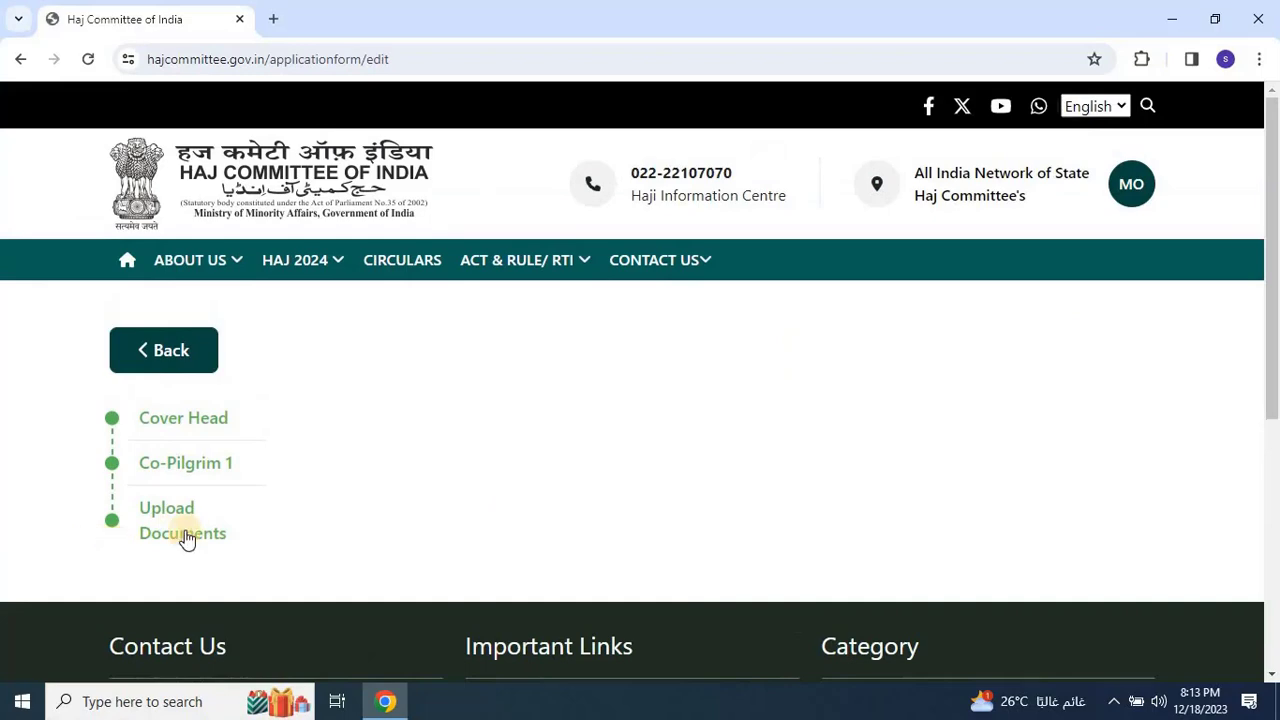
{"action": "left_click", "coordinate": [186, 537]}
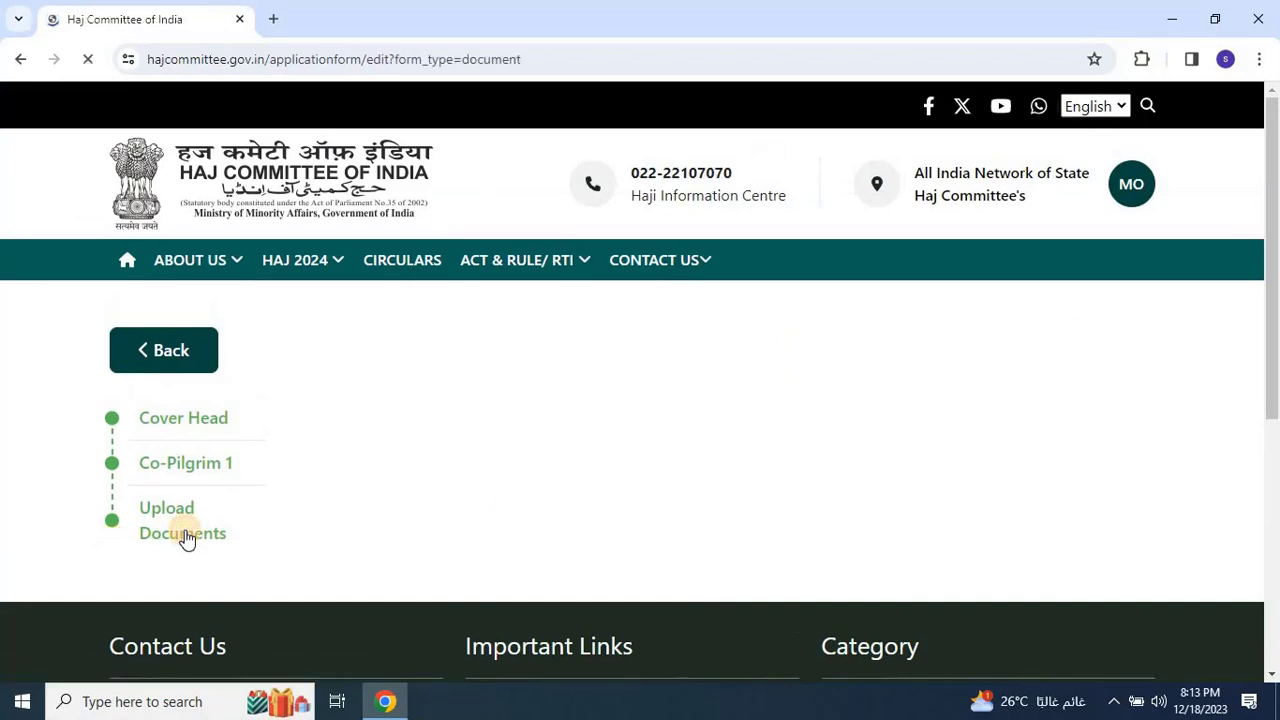